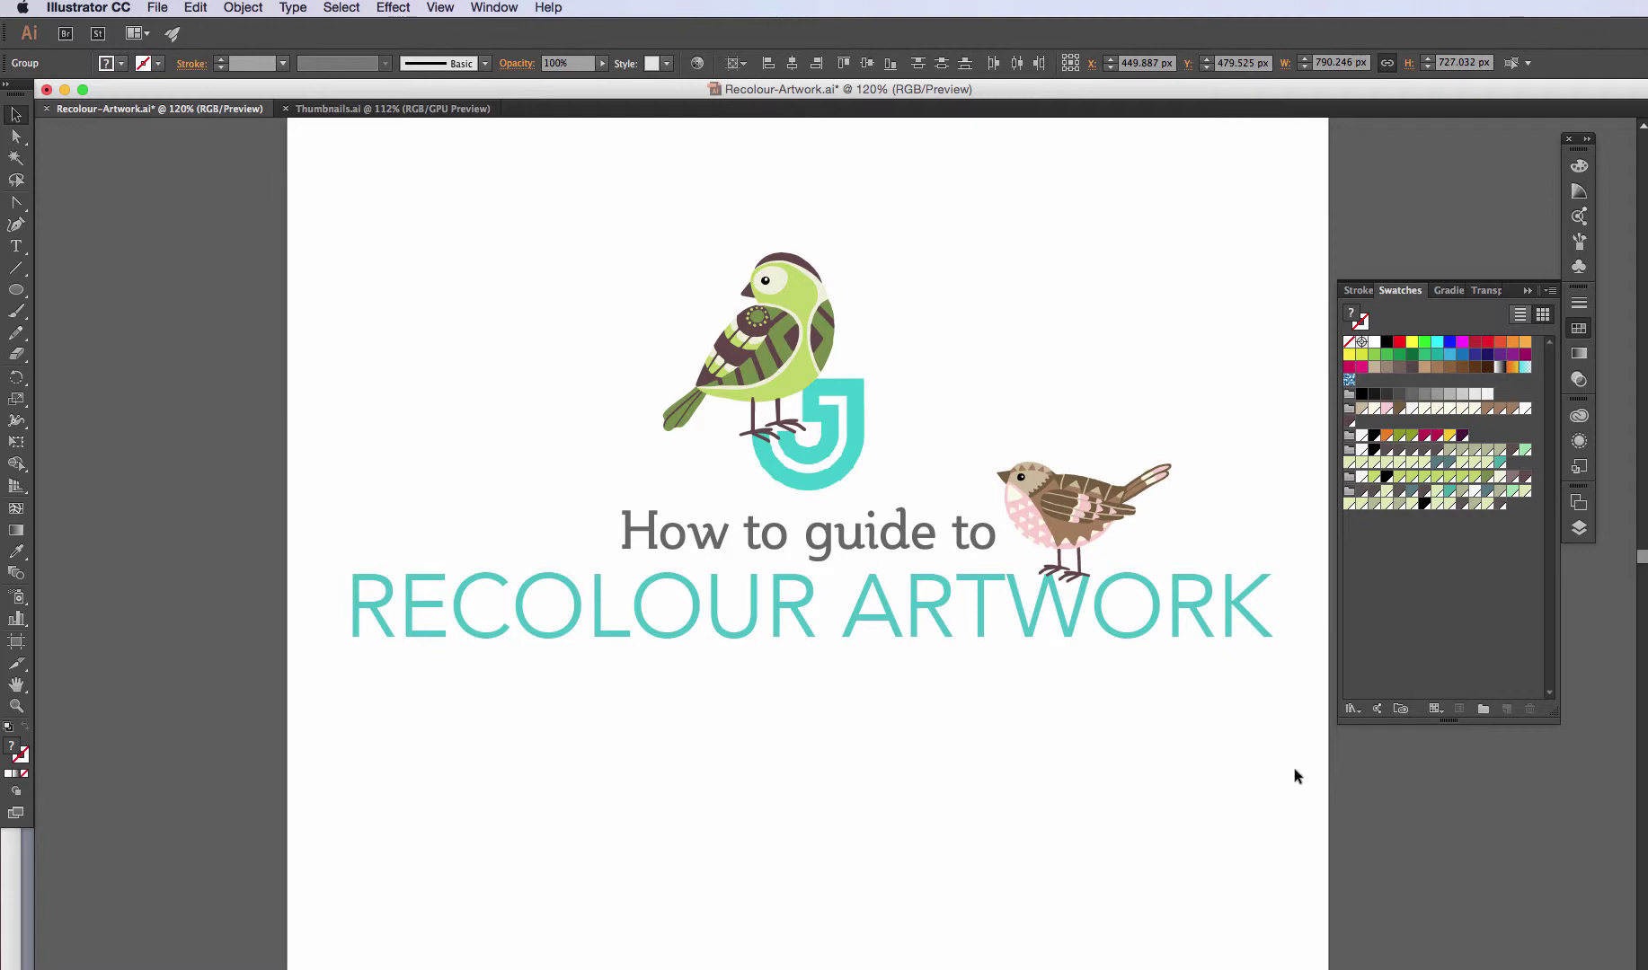
Scroll right to the second artboard with the two patterned birds and deselect the artwork.
scroll(1294, 771, right, 10)
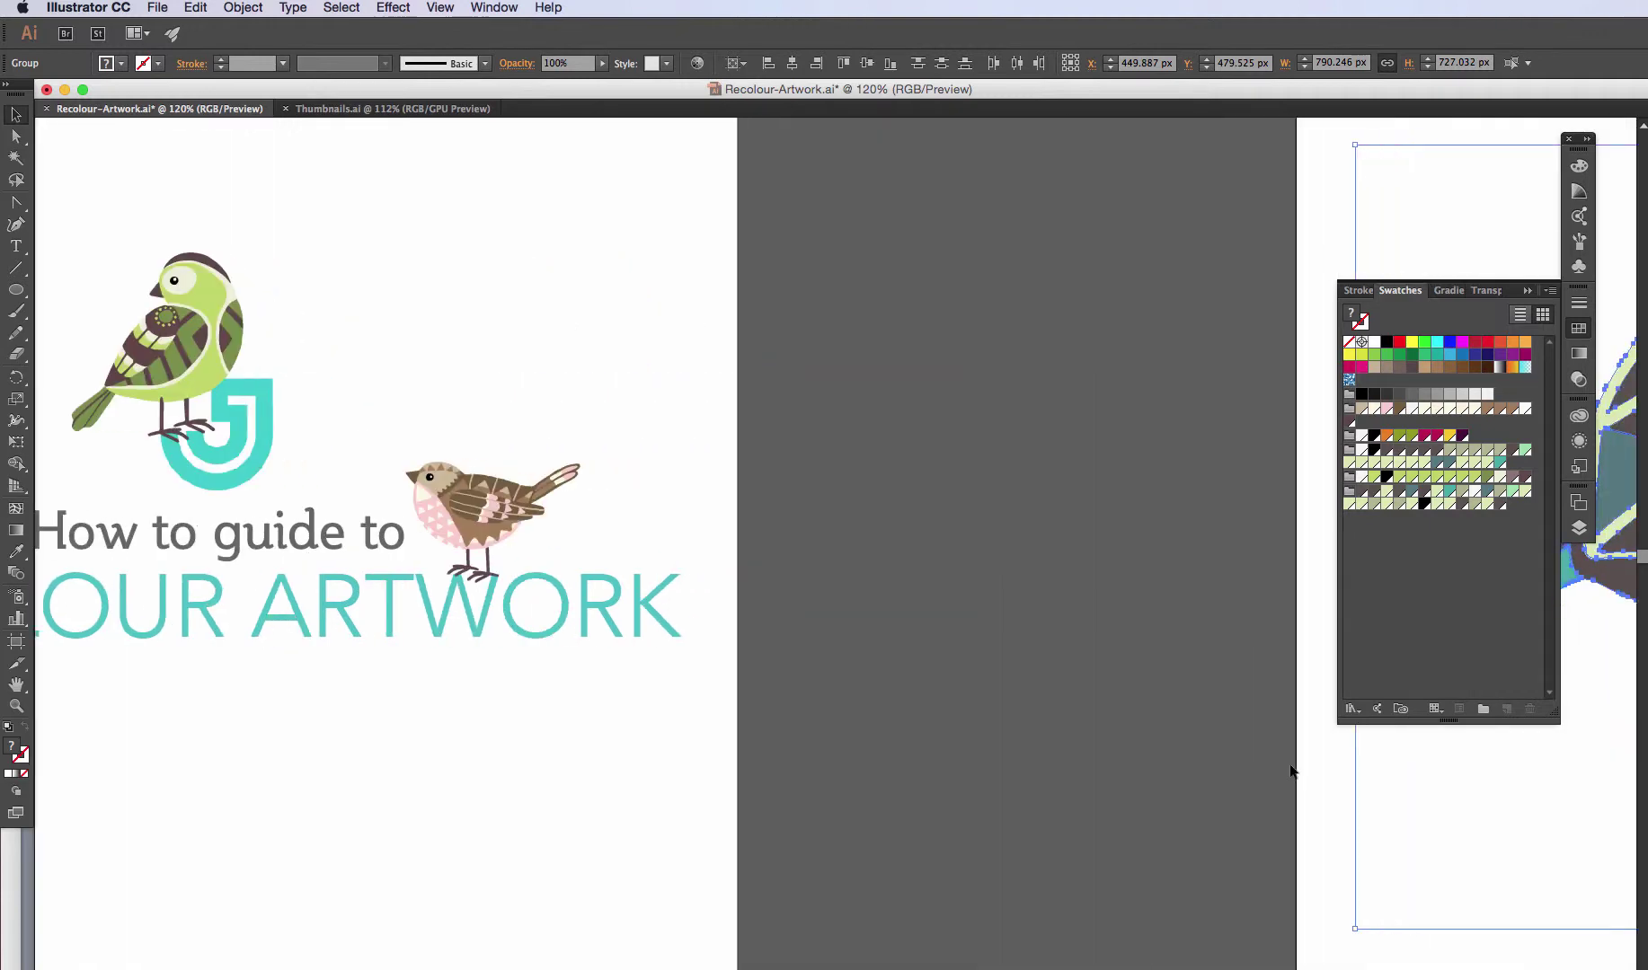
scroll(1290, 771, right, 14)
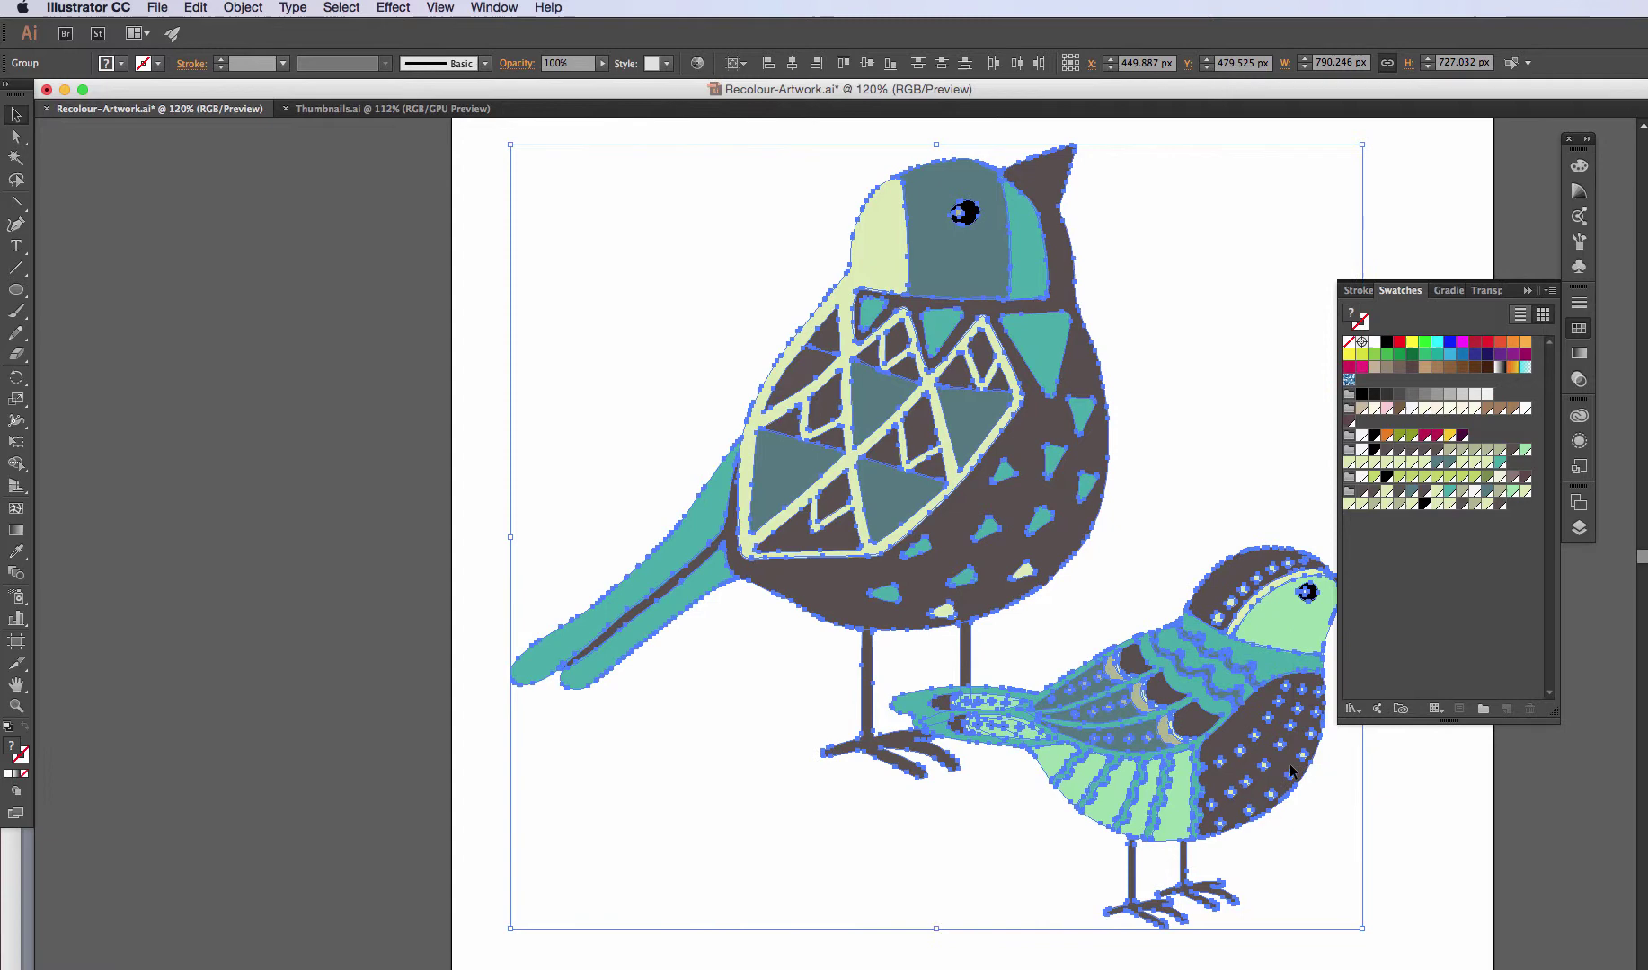
scroll(1290, 770, right, 3)
click(1290, 776)
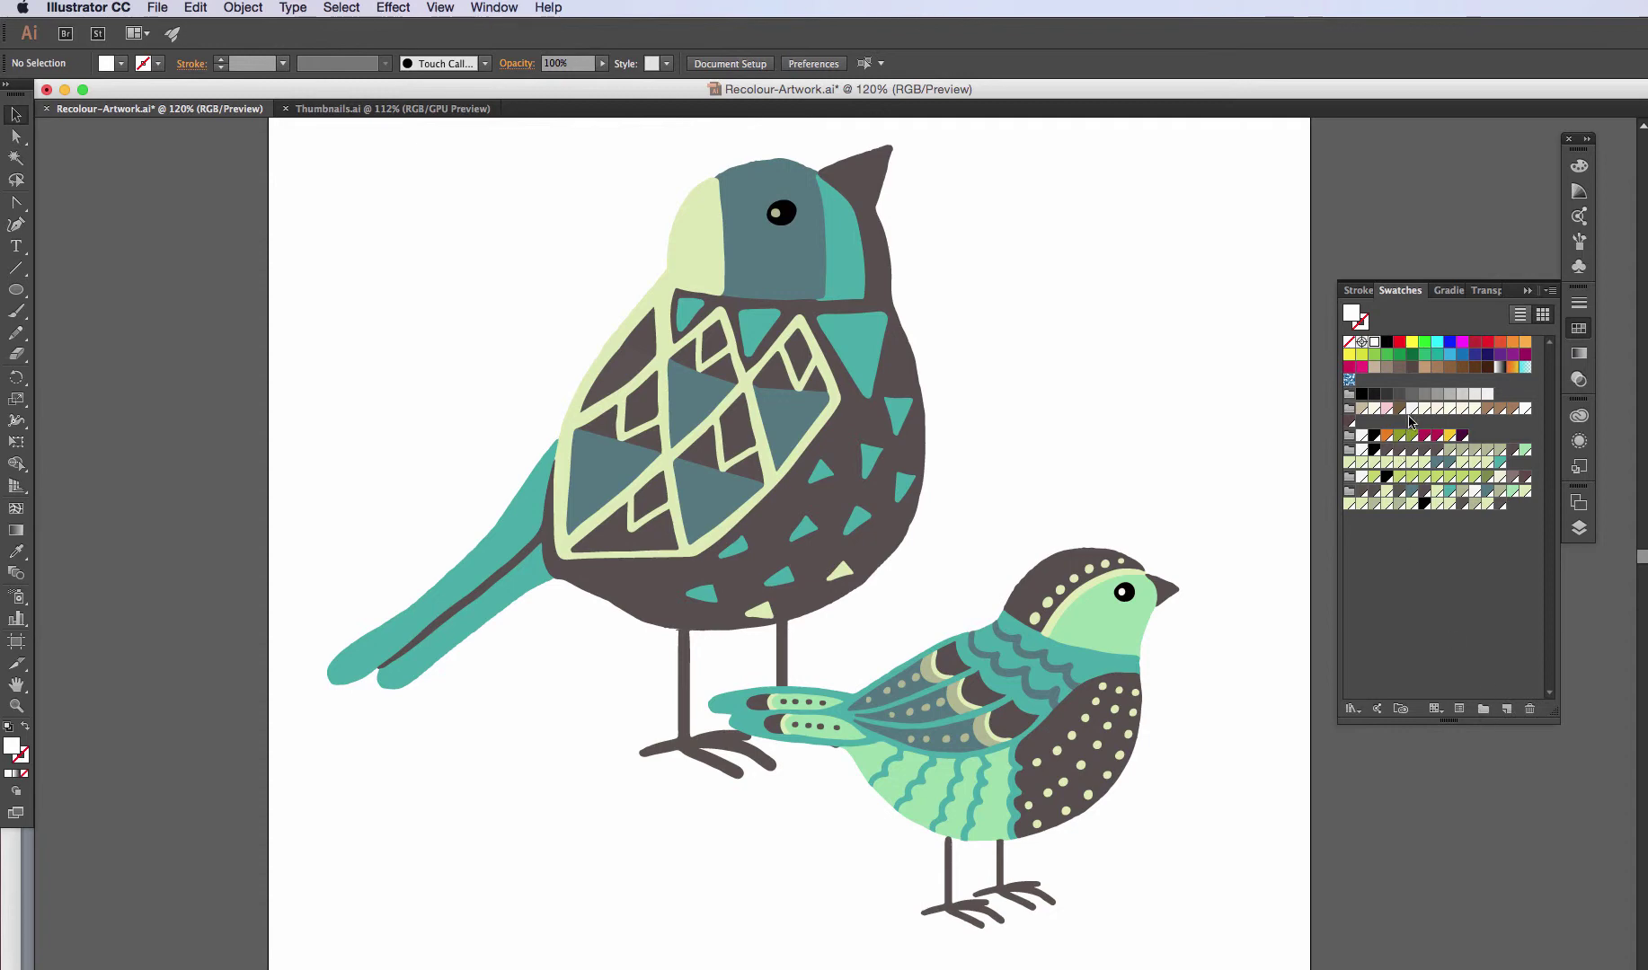
Select the tan and three brown swatches and create Color Group 6 from them.
click(1426, 367)
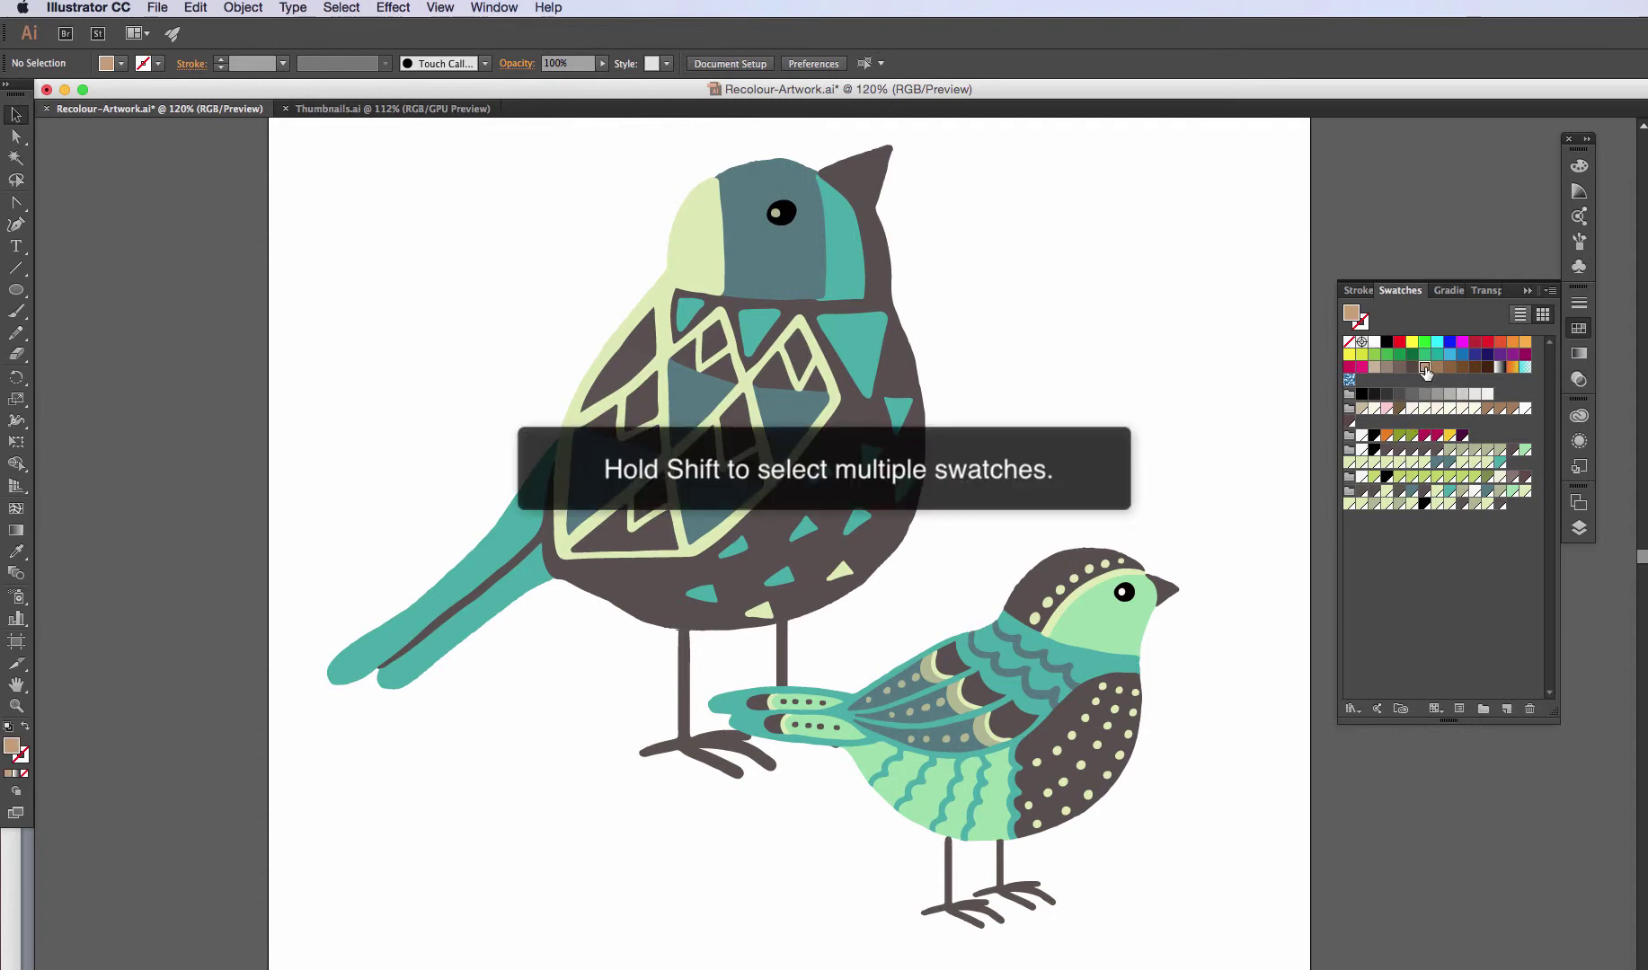
shift+click(1436, 368)
shift+click(1449, 368)
shift+click(1462, 368)
click(1483, 708)
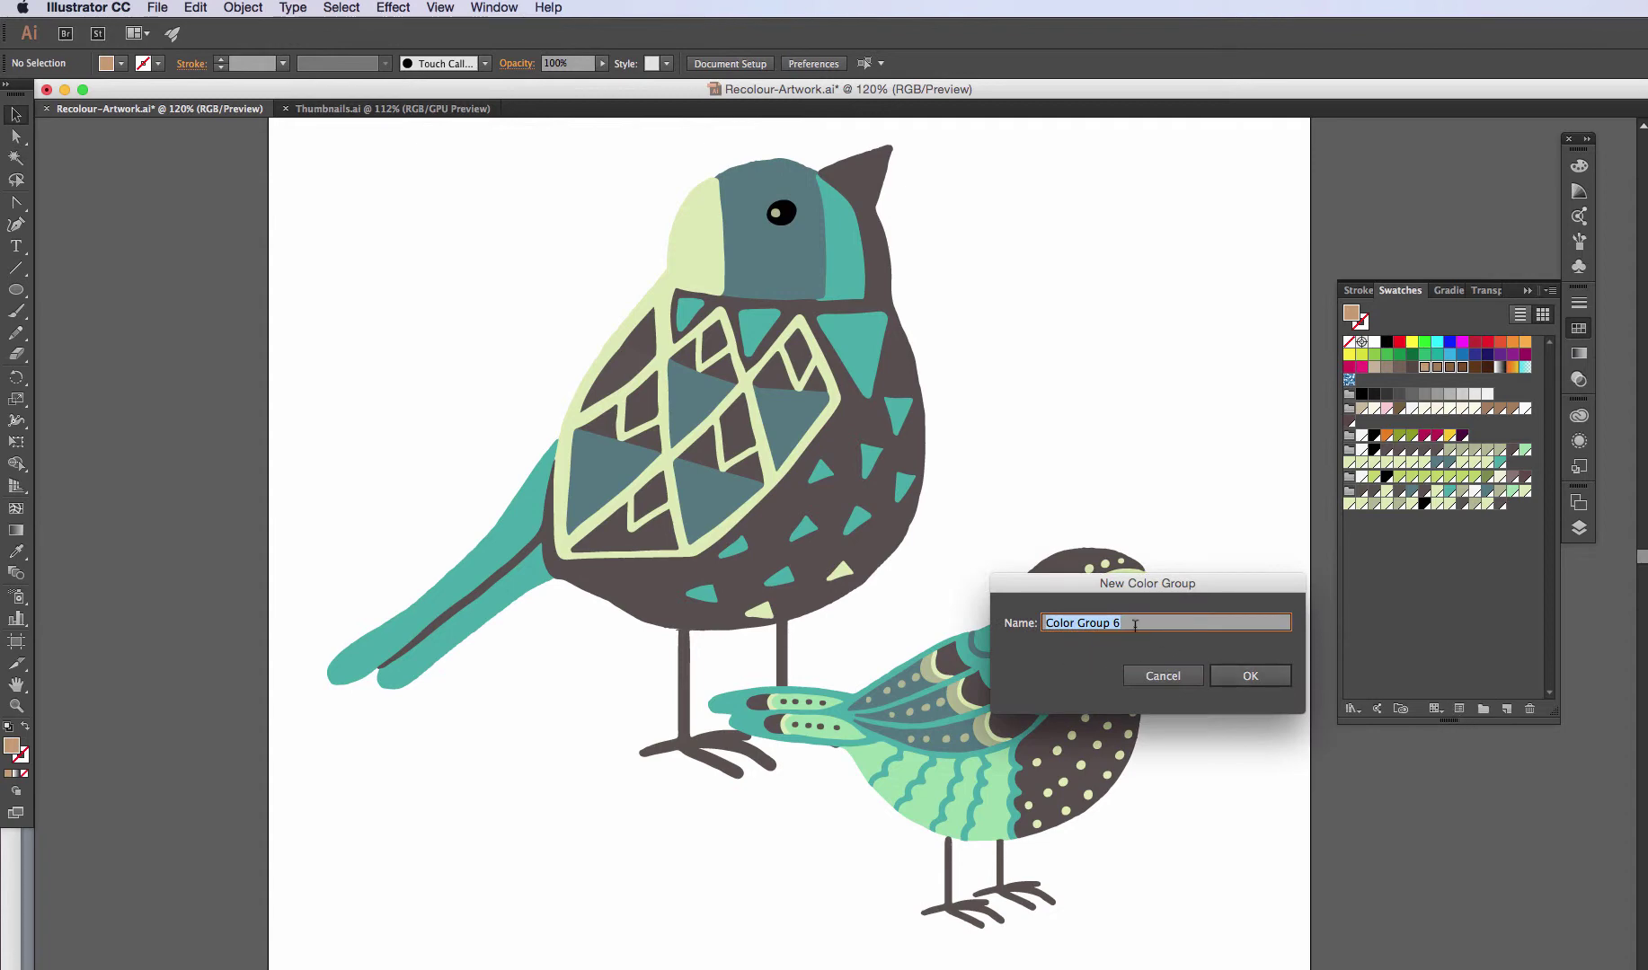
click(1248, 676)
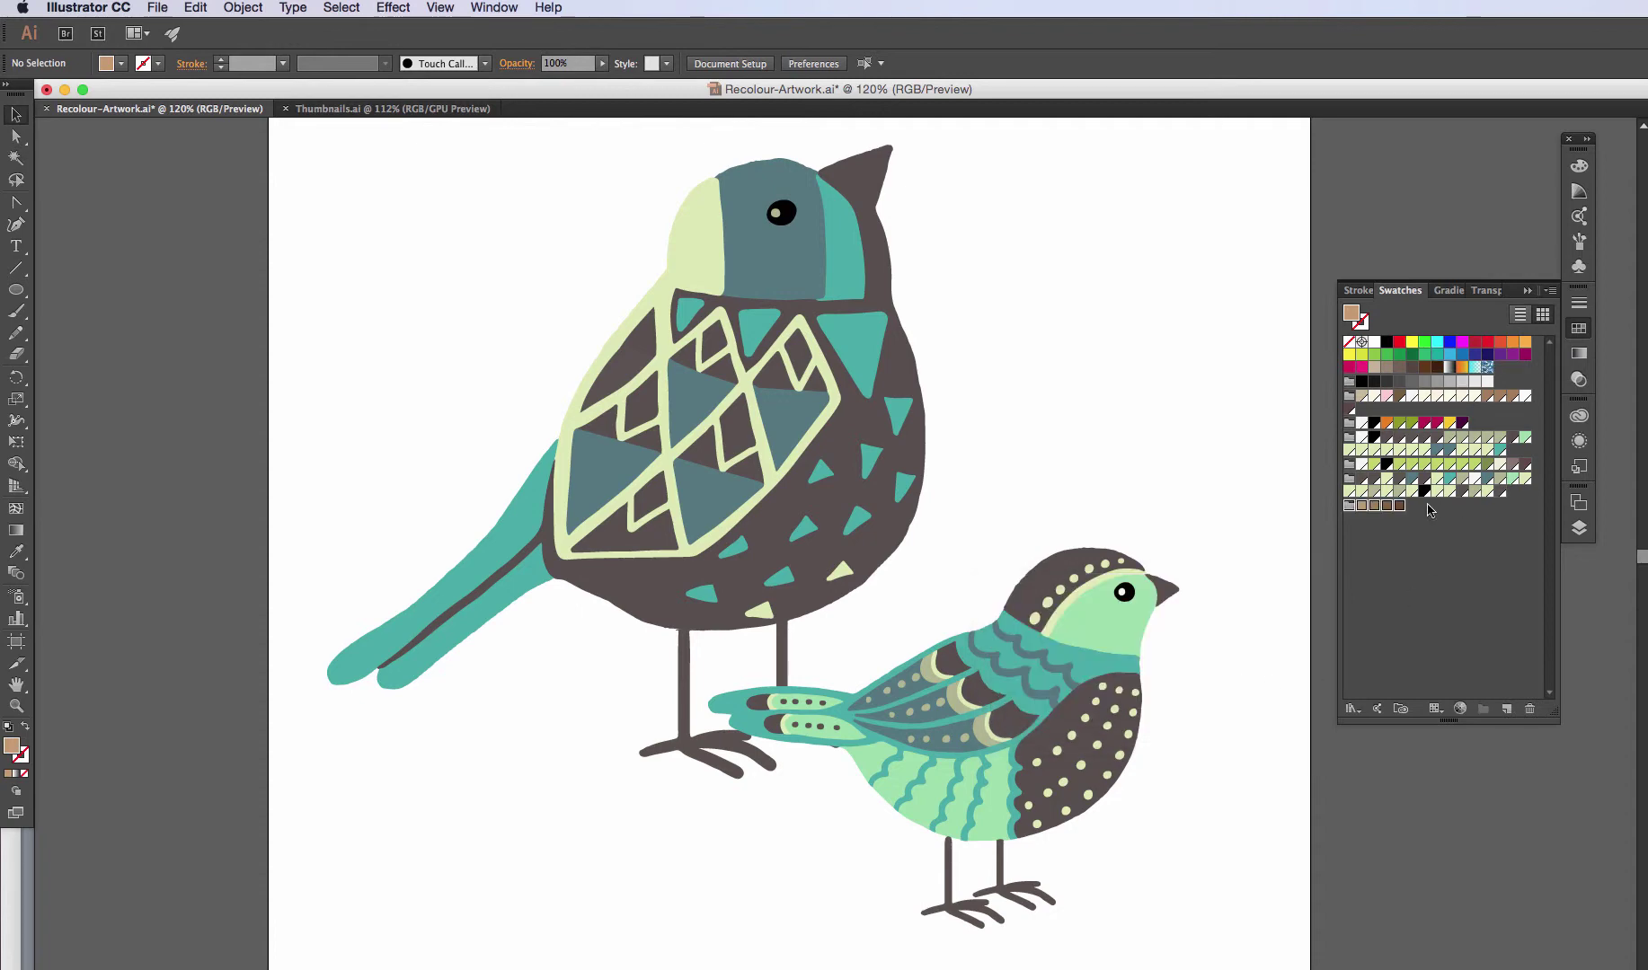
Marquee-select both patterned birds, then check Edit > Edit Colors without running a command.
click(1390, 541)
drag(337, 157, 1219, 920)
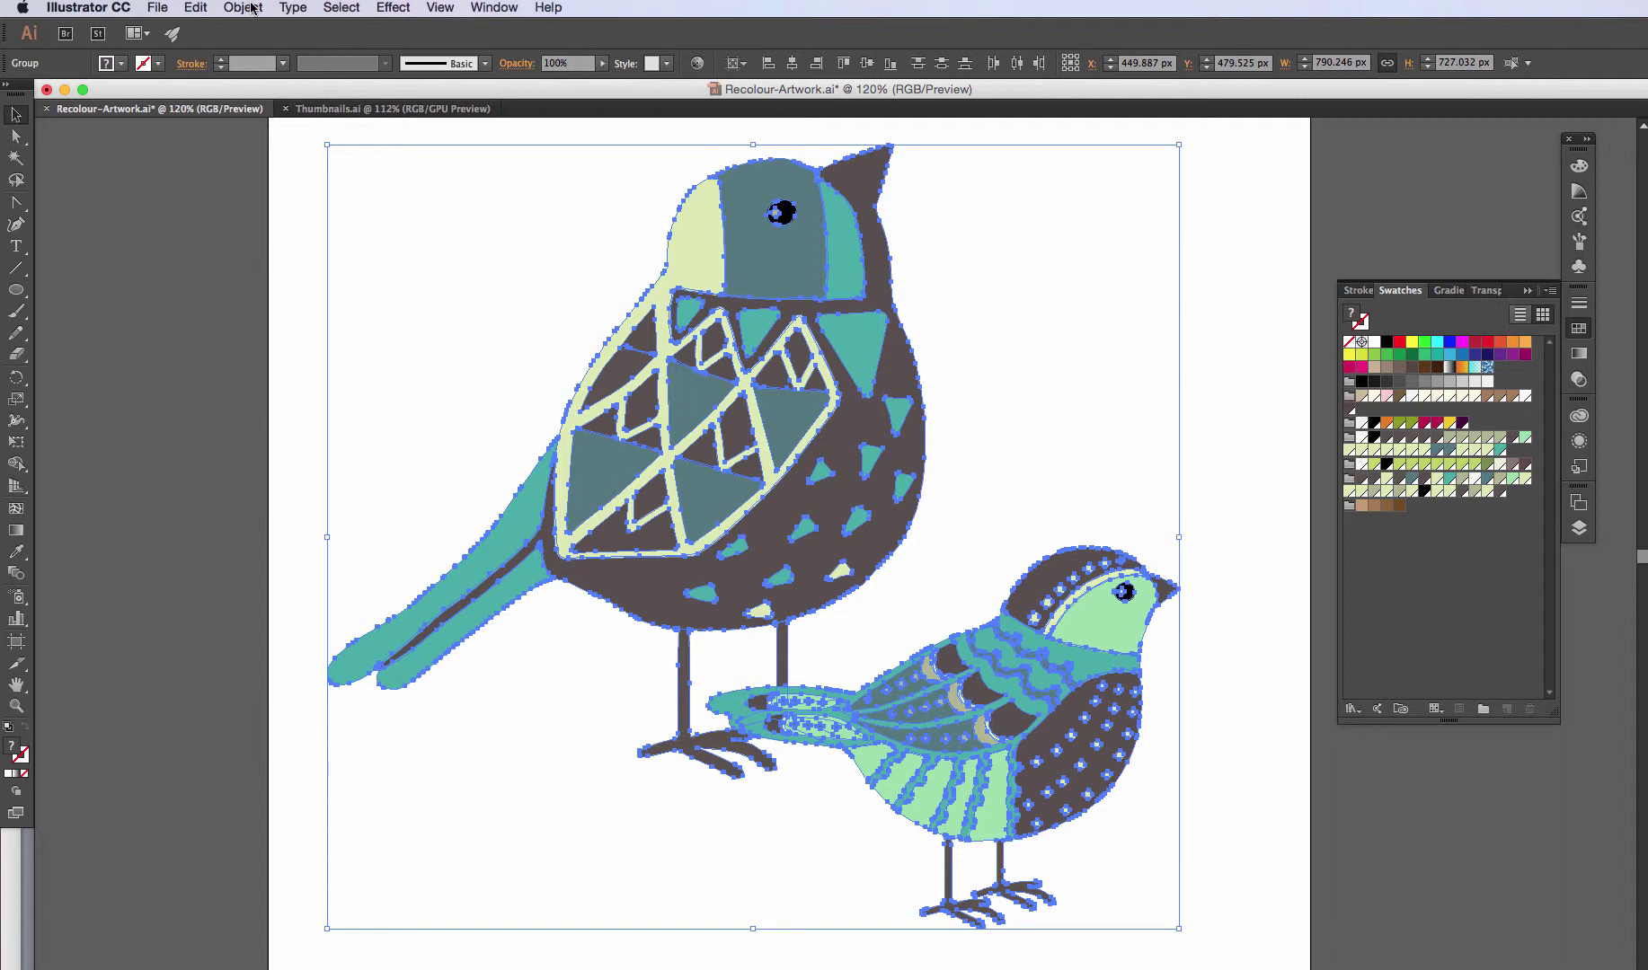
click(196, 8)
mouse_move(261, 303)
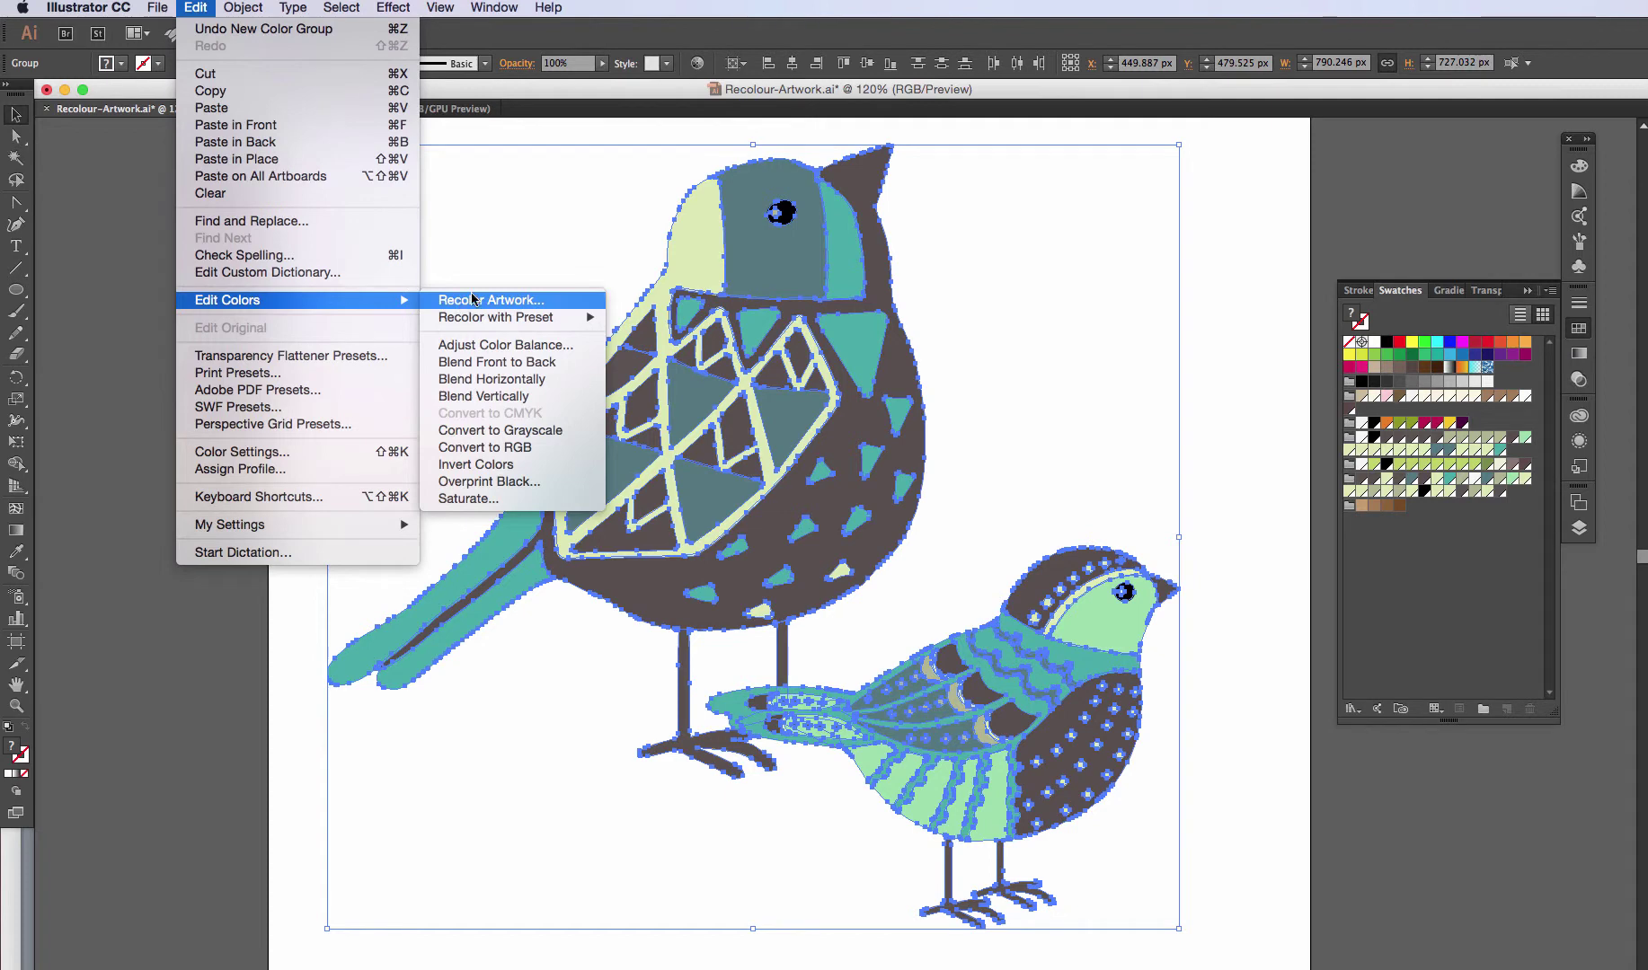
click(562, 128)
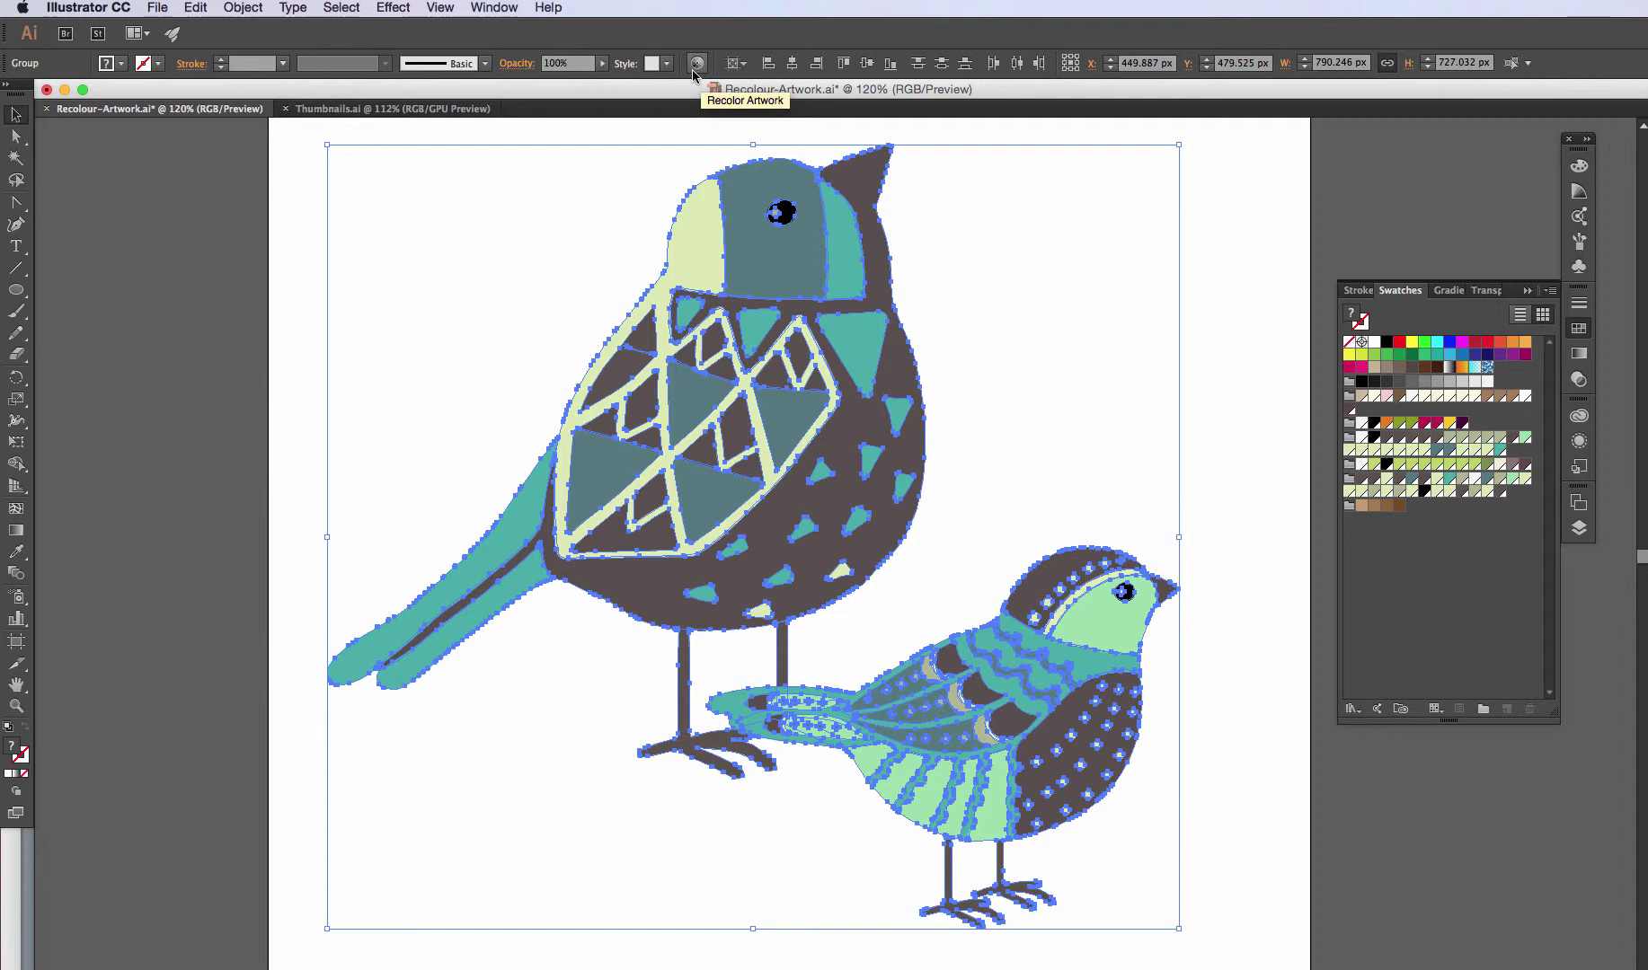
Open Recolor Artwork from the Control bar and move the dialog up to reveal the small bird.
click(696, 65)
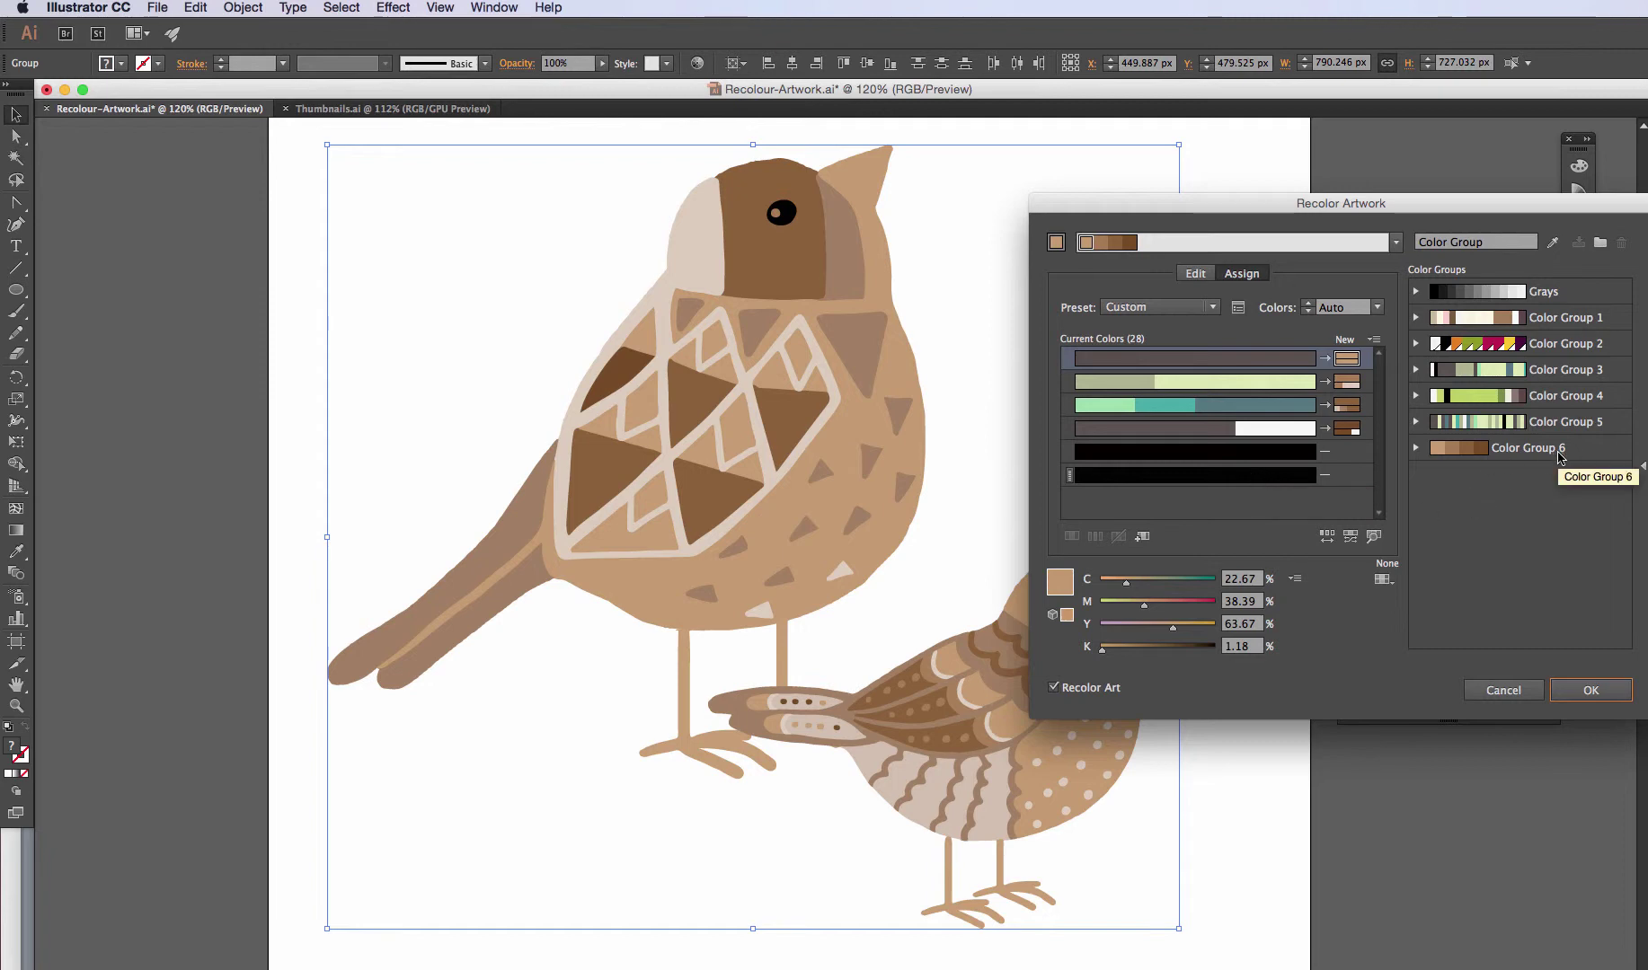
drag(1405, 201, 1347, 26)
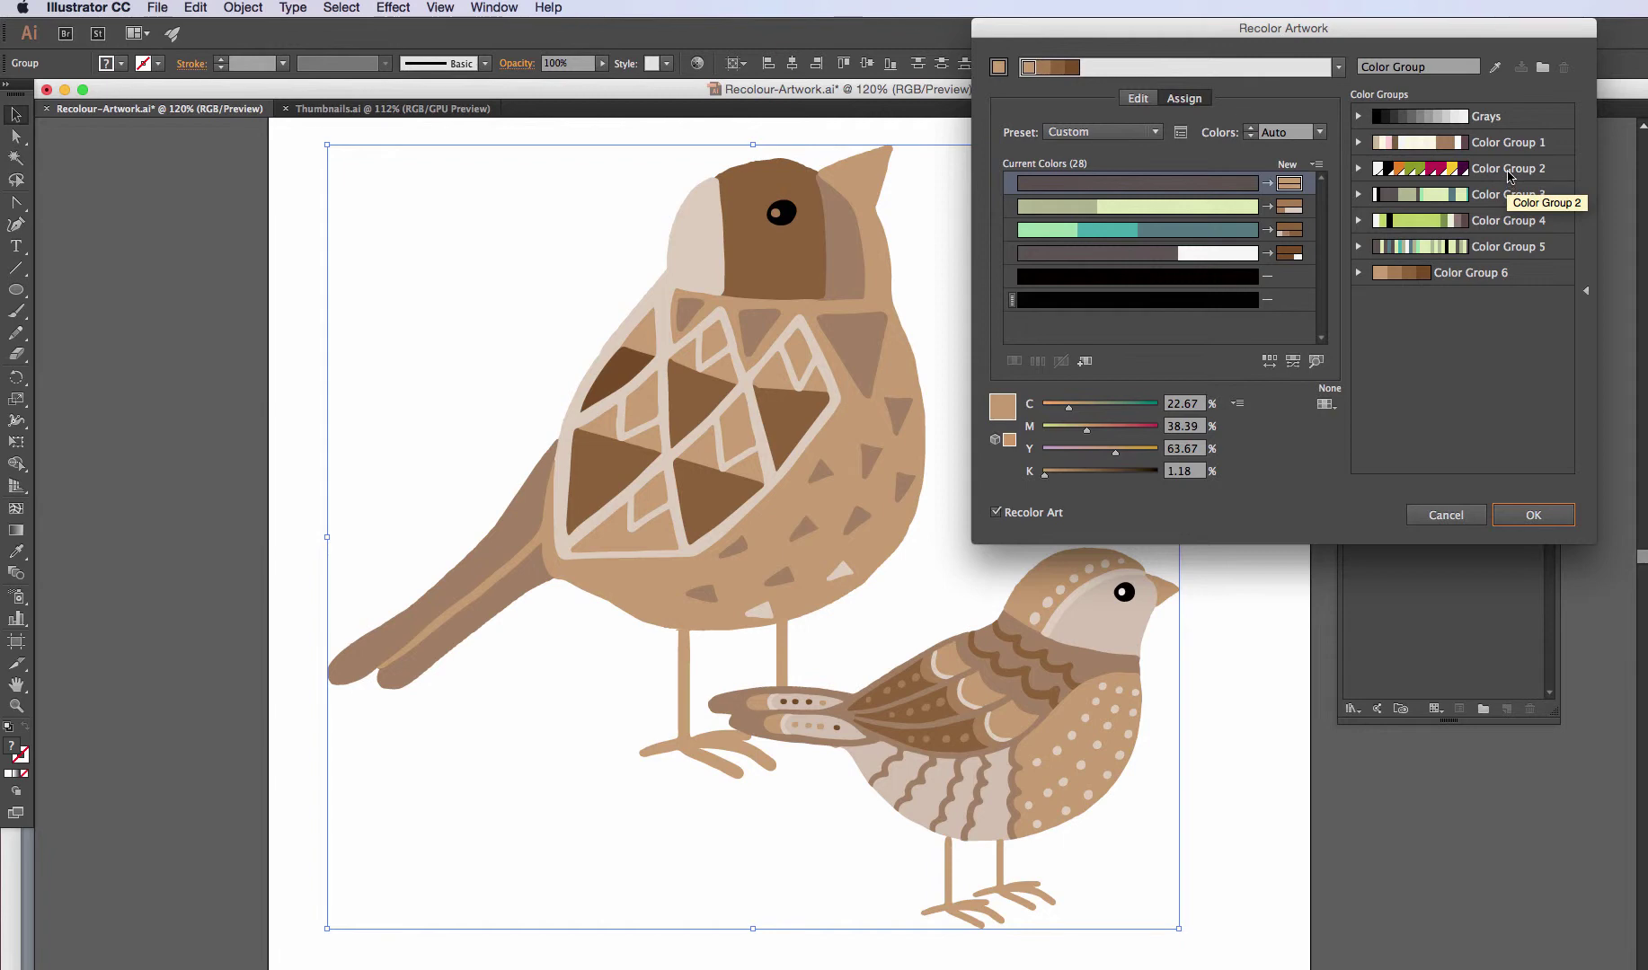
Apply Color Group 2 (magenta, yellow, green, white, orange) to both birds in Recolor Artwork.
click(1508, 176)
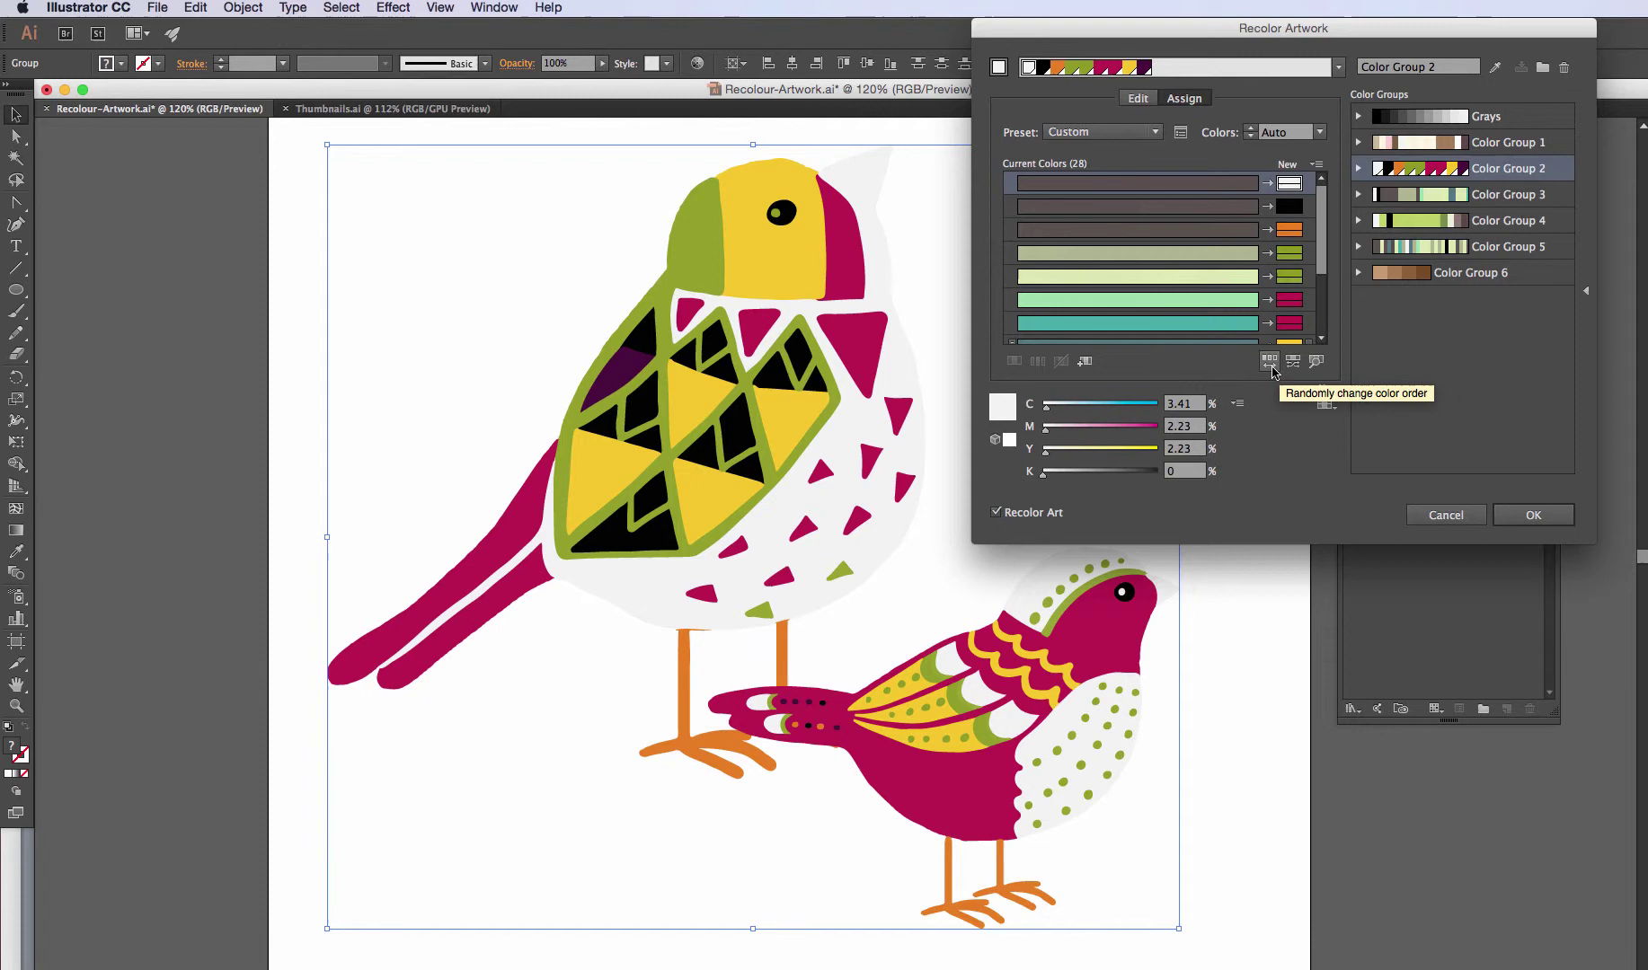
Randomly reorder the colours five times until the birds are mostly black and magenta with yellow accents.
click(1269, 362)
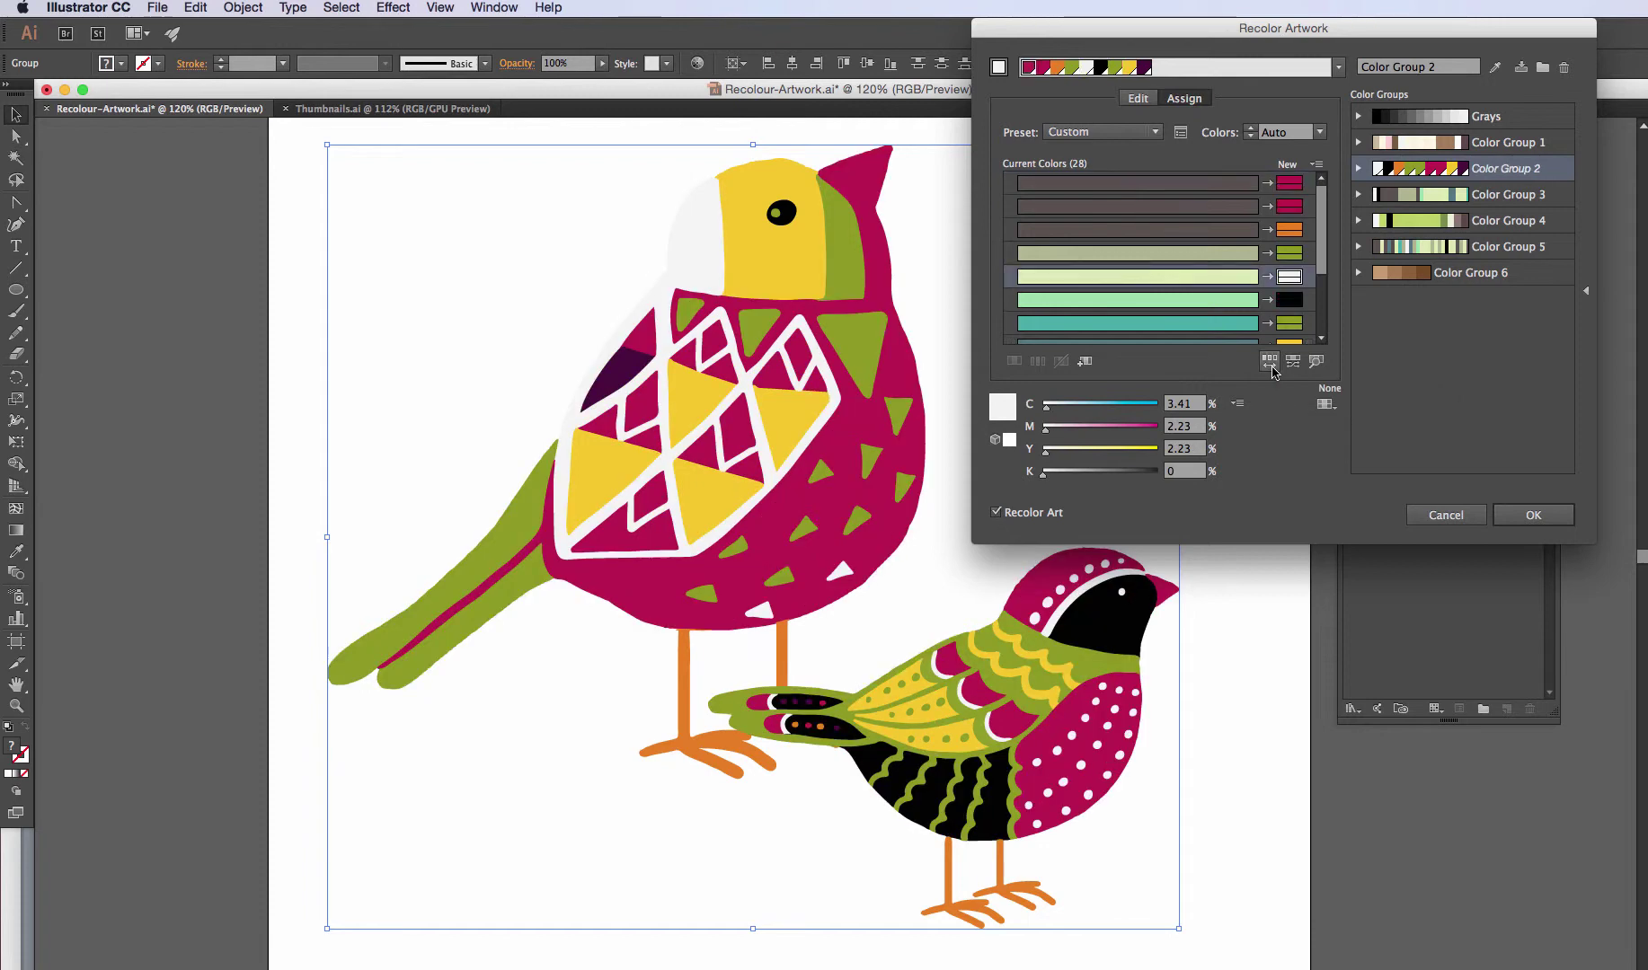
click(1269, 362)
click(1271, 365)
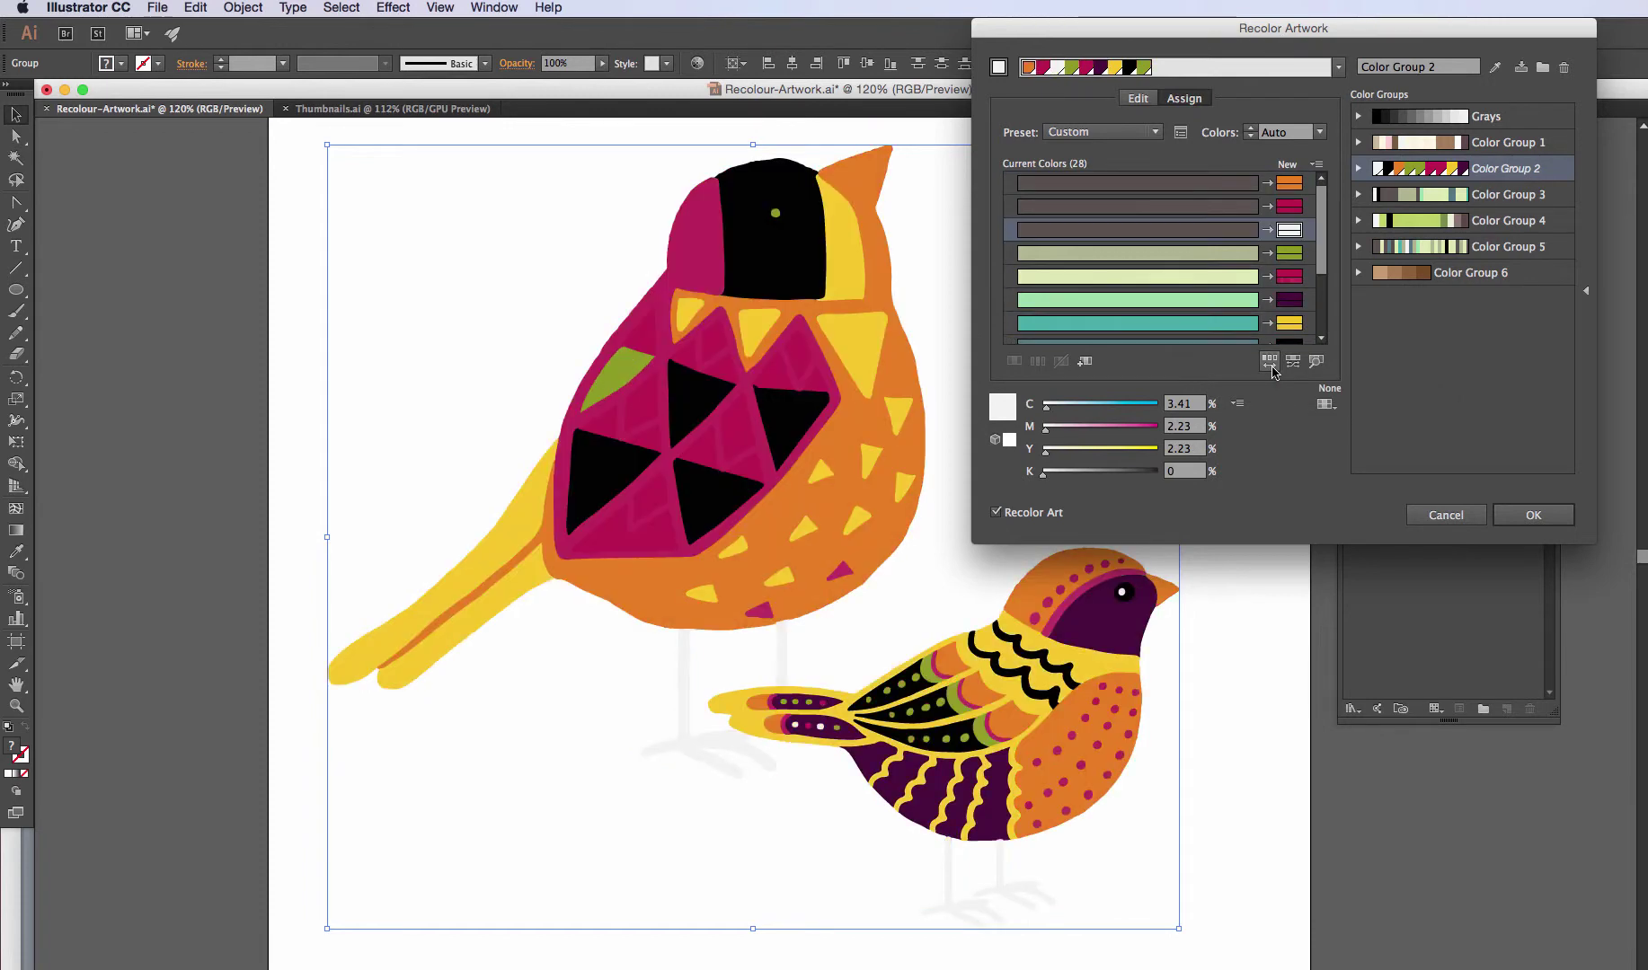
click(1269, 362)
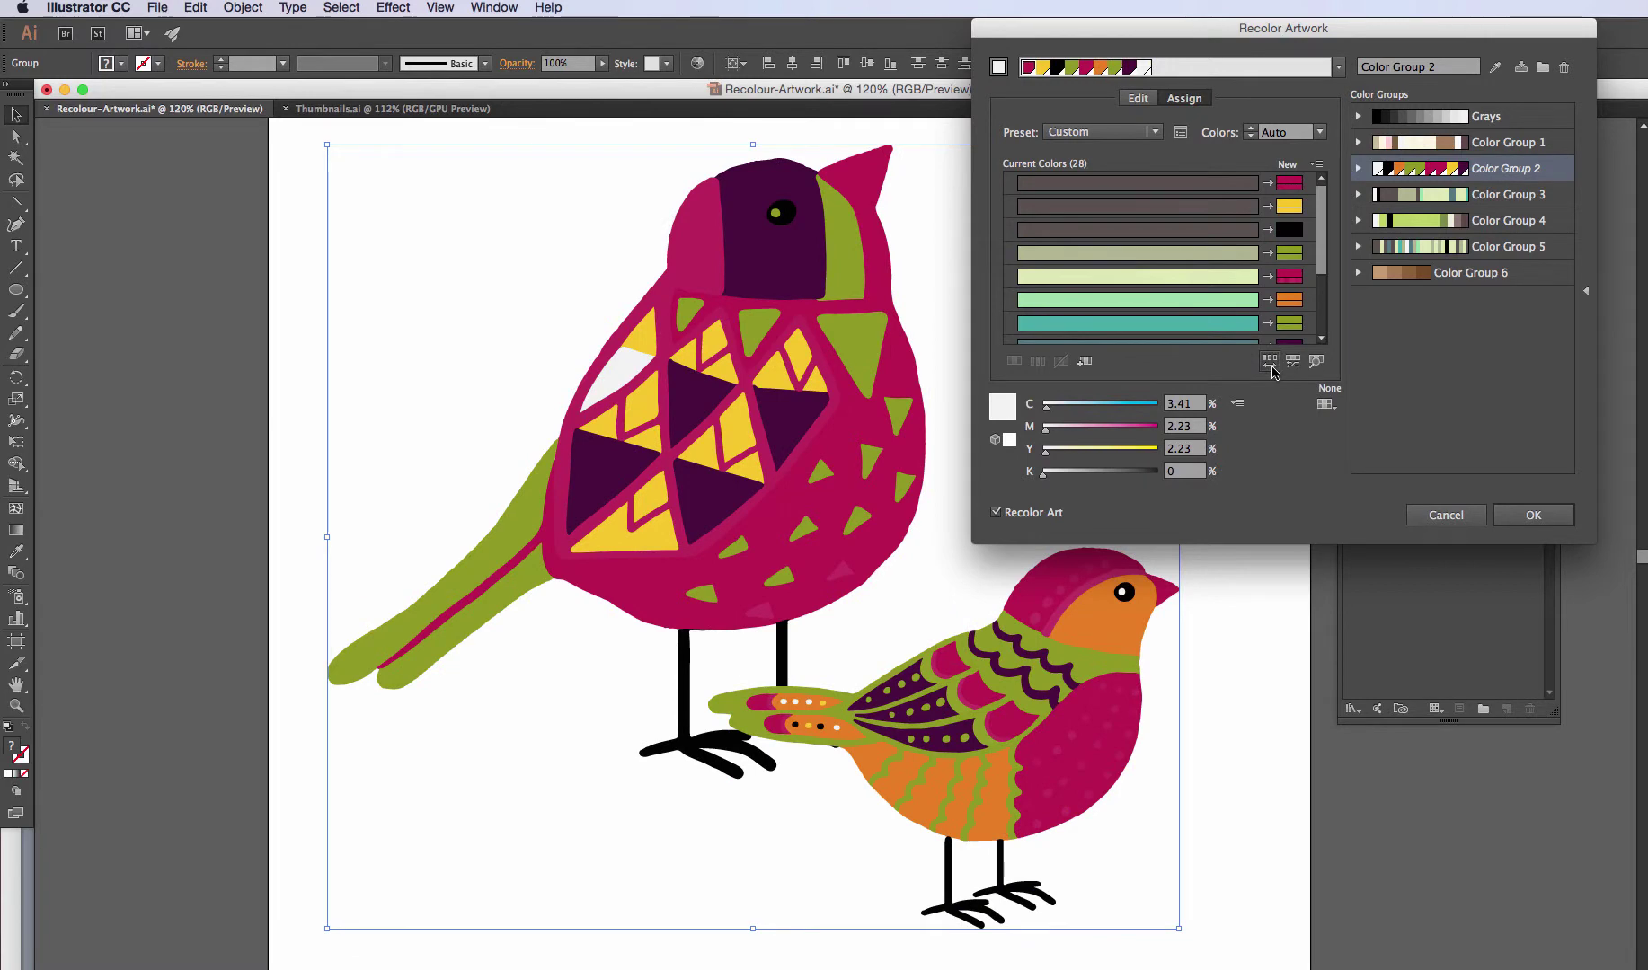
click(1269, 362)
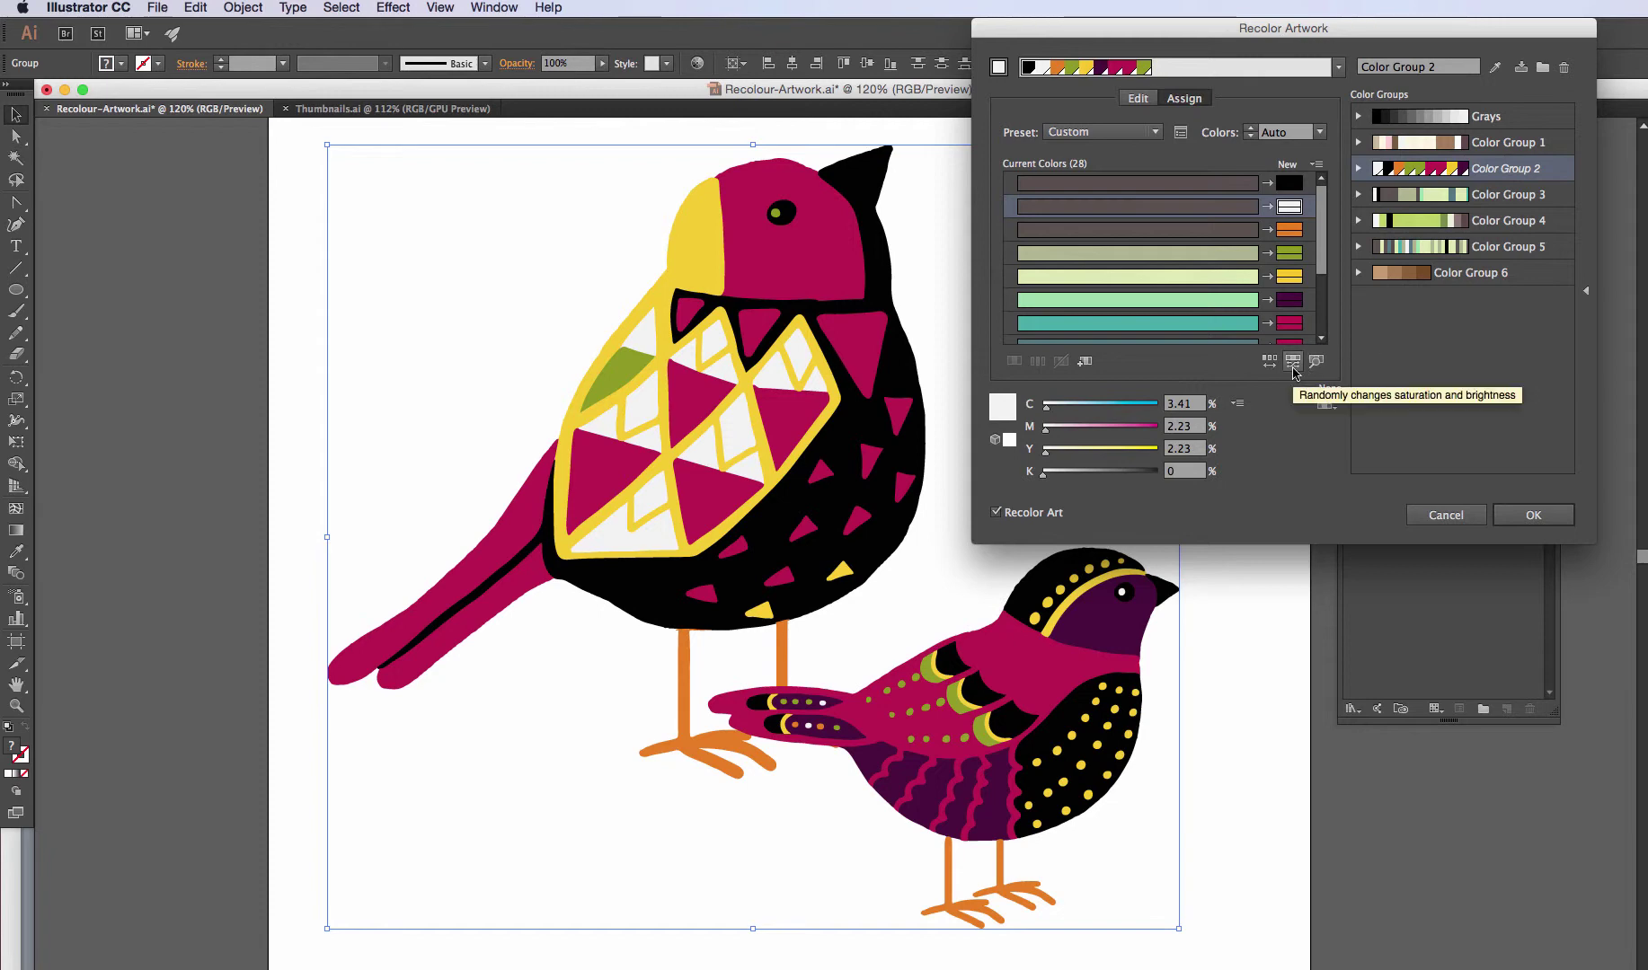
Randomly vary saturation and brightness repeatedly until the birds are olive-yellow with plum, magenta and brown legs.
click(1292, 361)
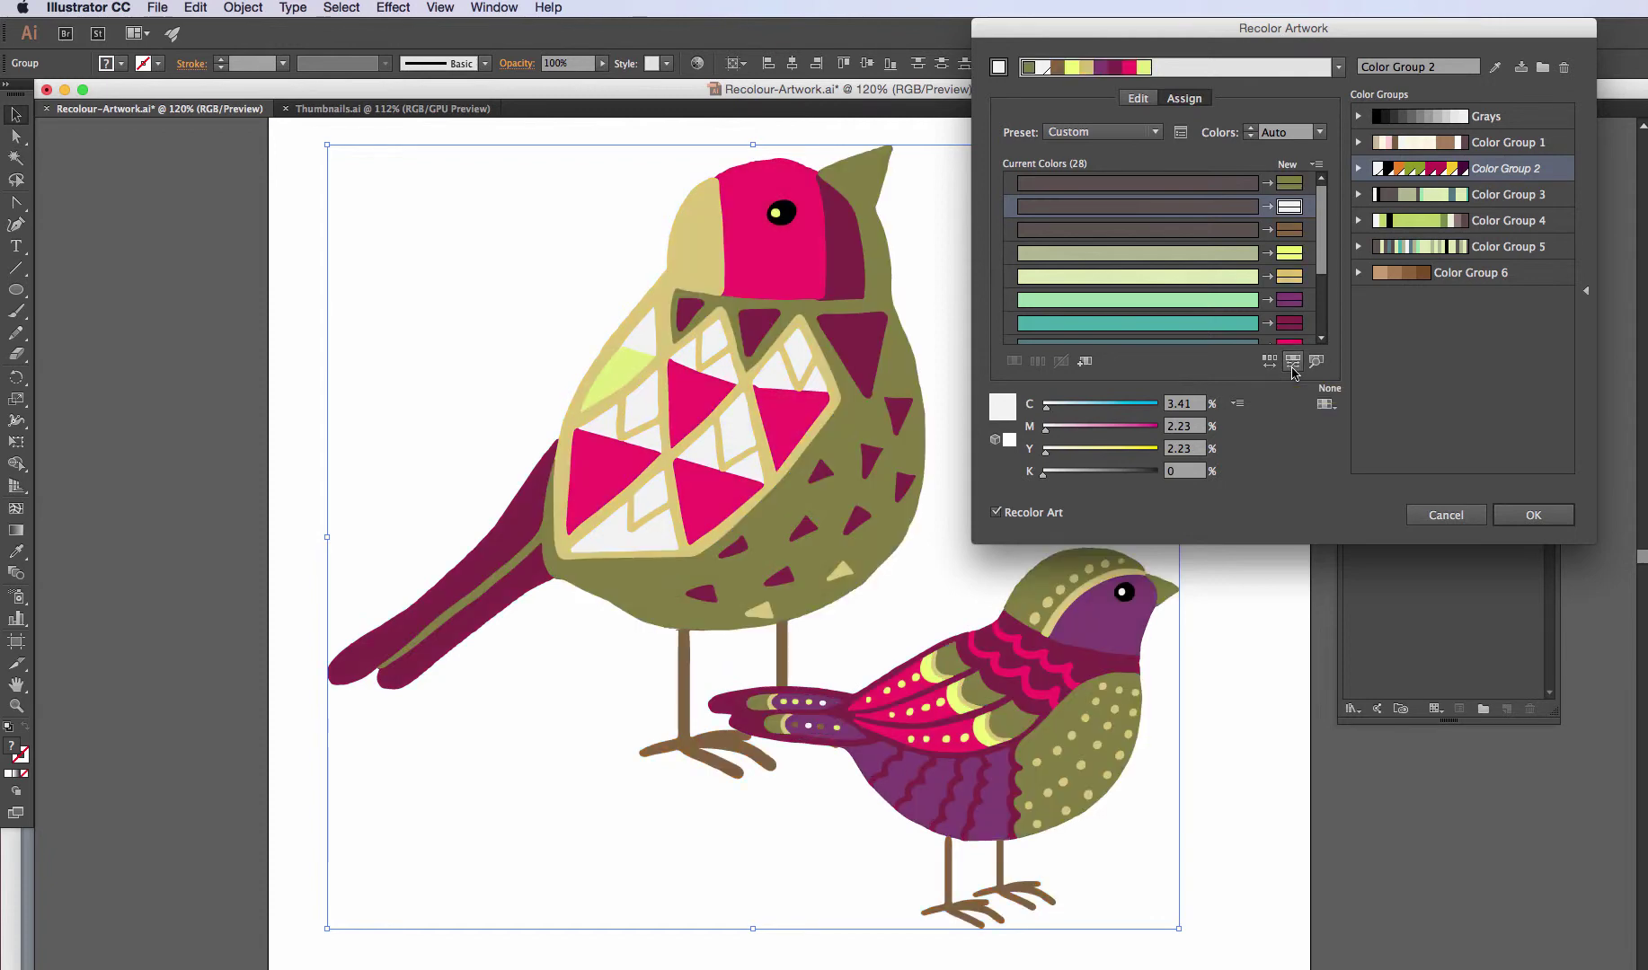
click(1292, 361)
click(1292, 361)
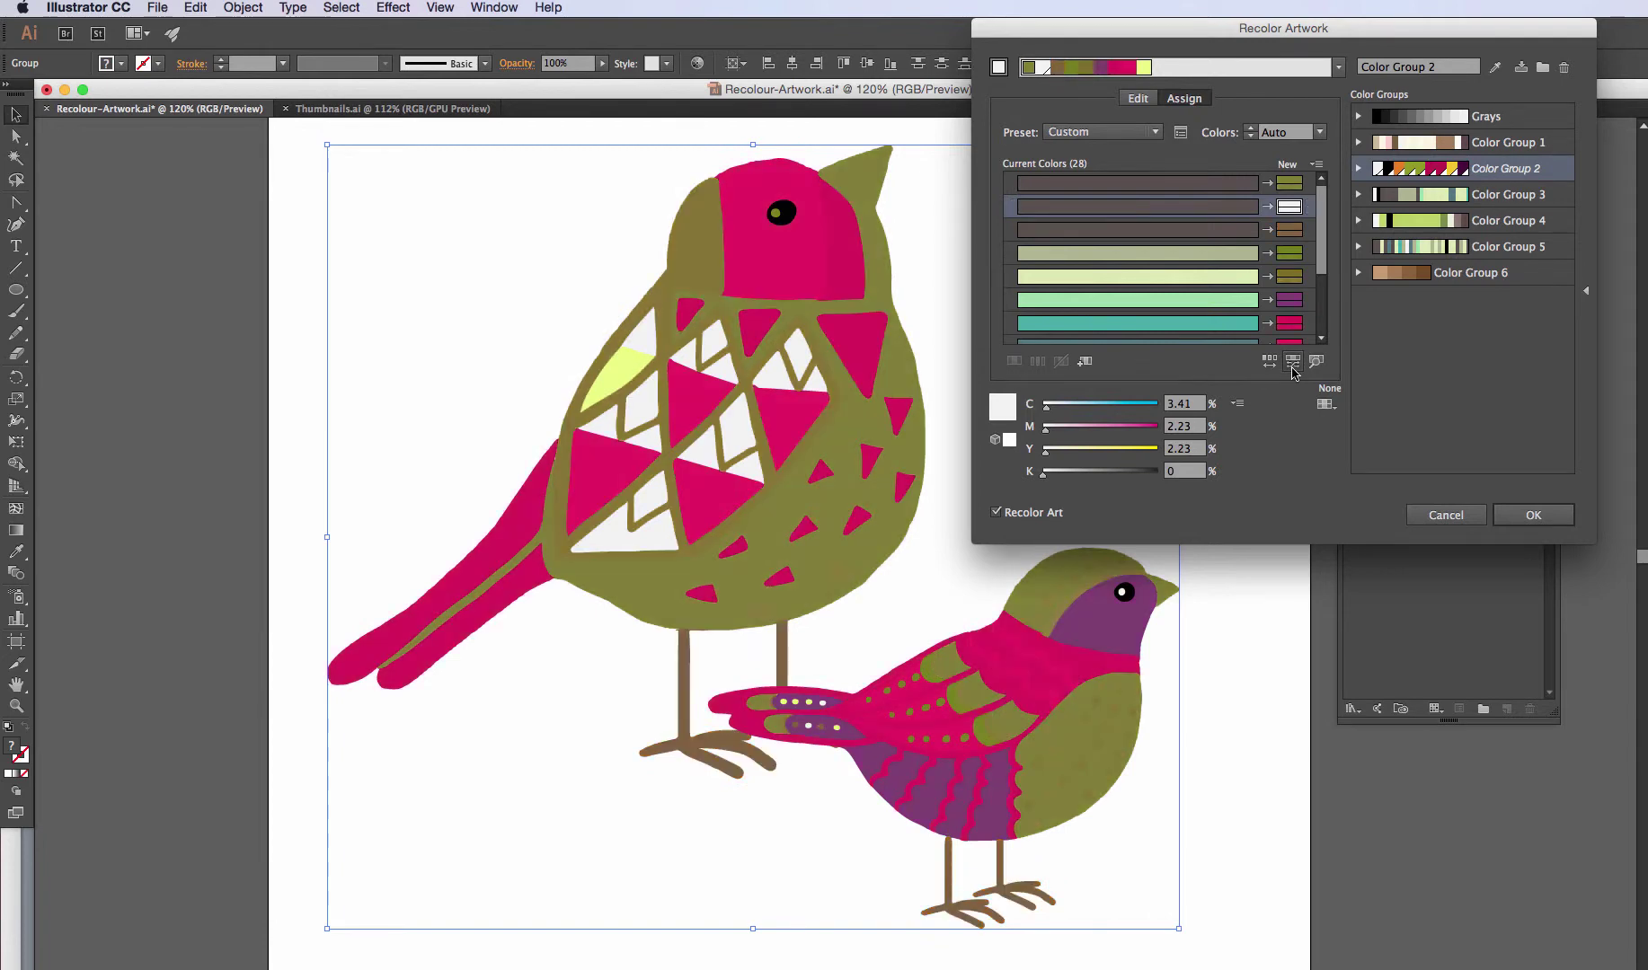
click(1291, 360)
click(1291, 361)
click(1292, 360)
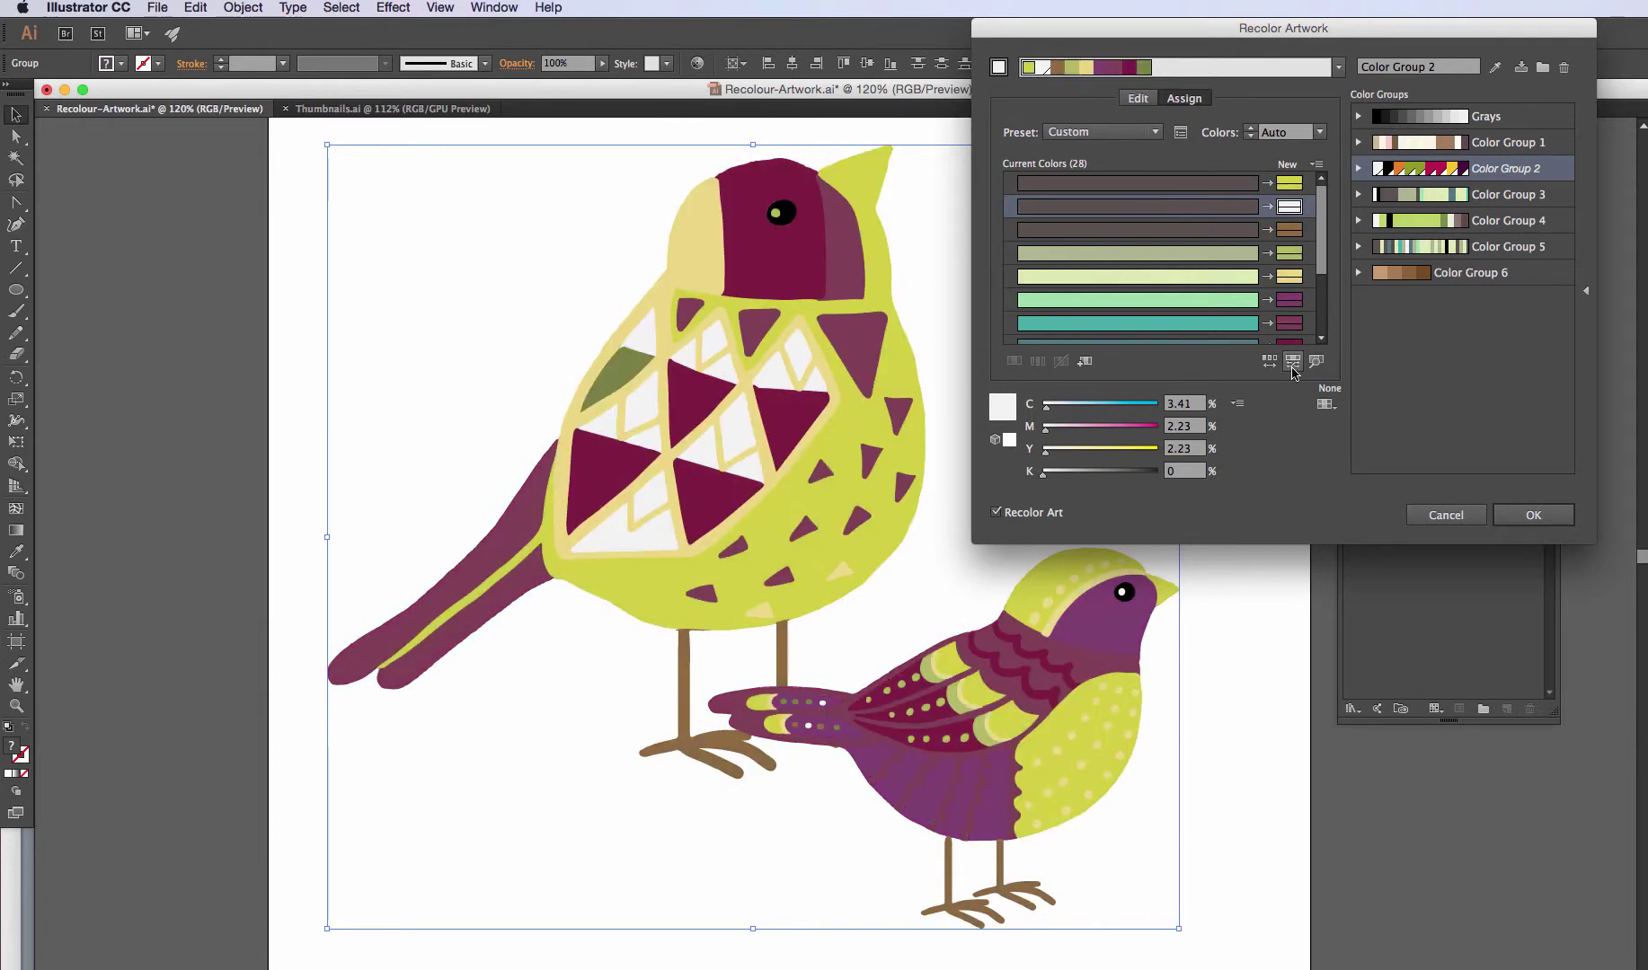
click(1292, 360)
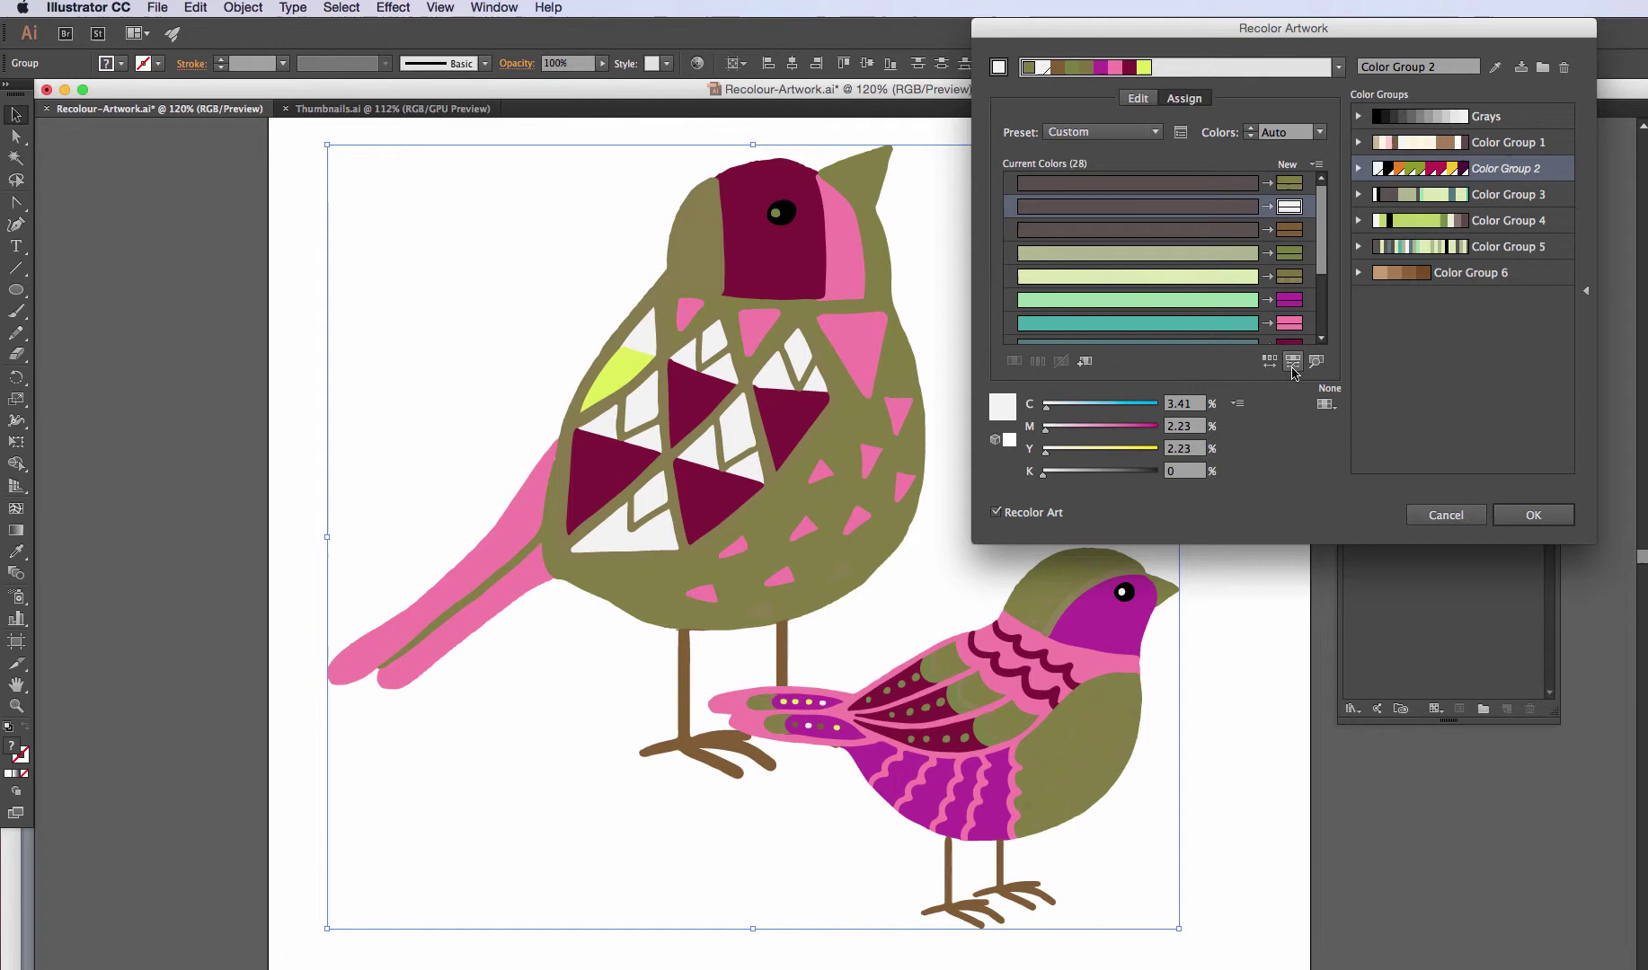
click(1292, 360)
click(1292, 360)
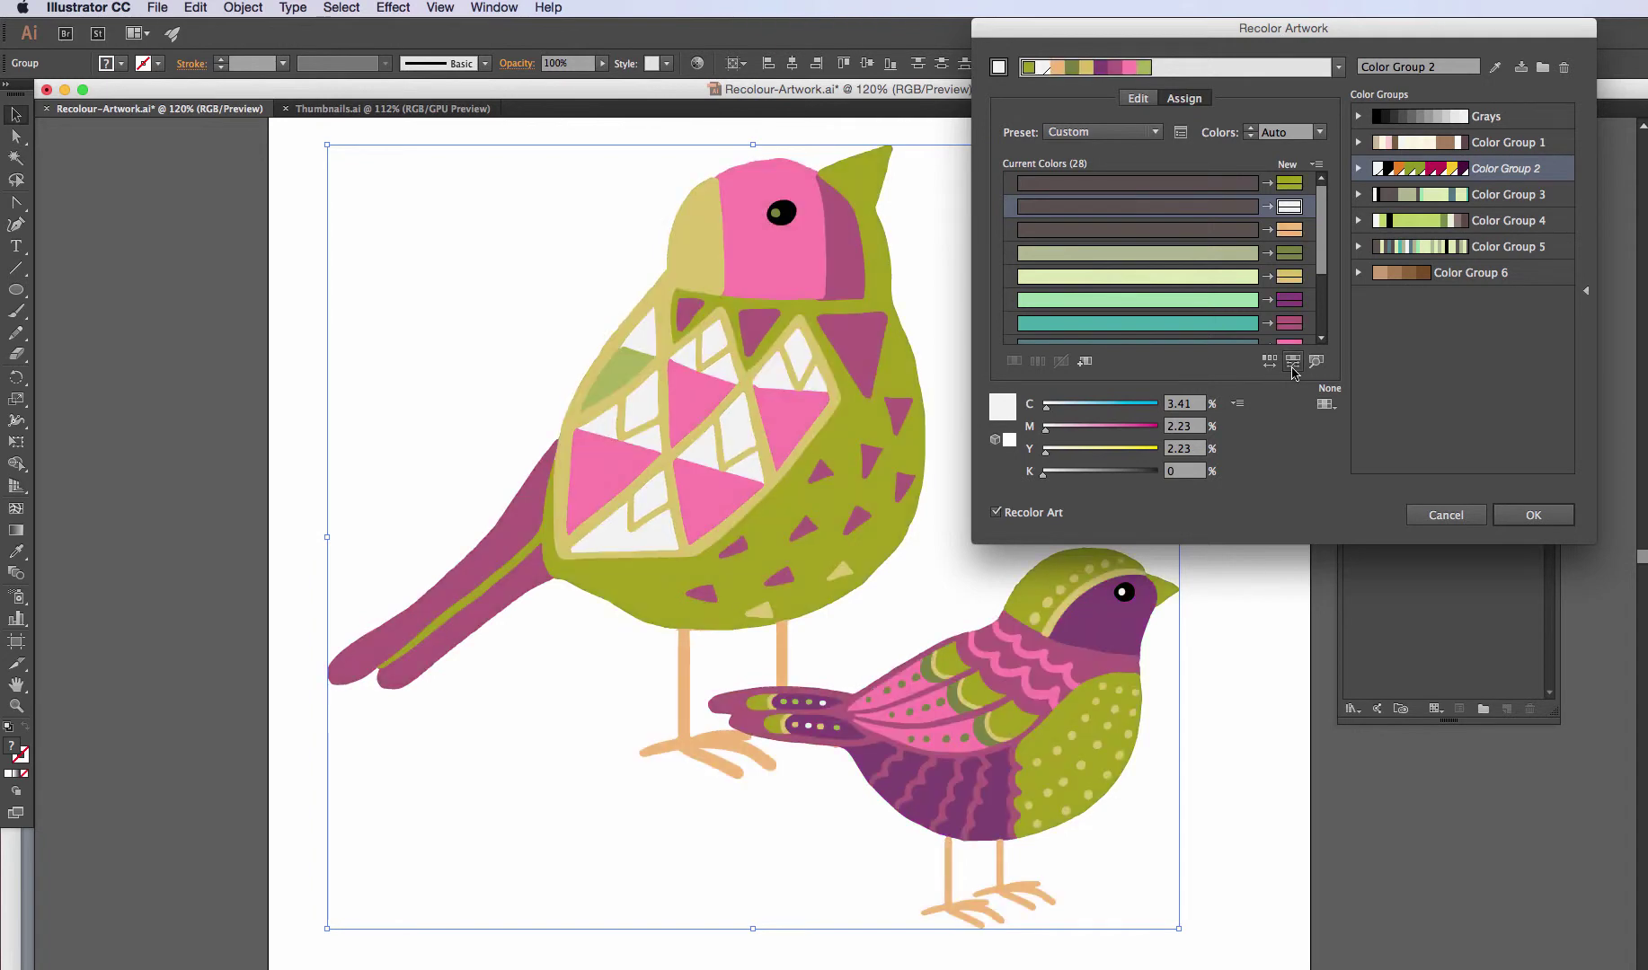
click(1291, 360)
click(1292, 361)
click(1292, 361)
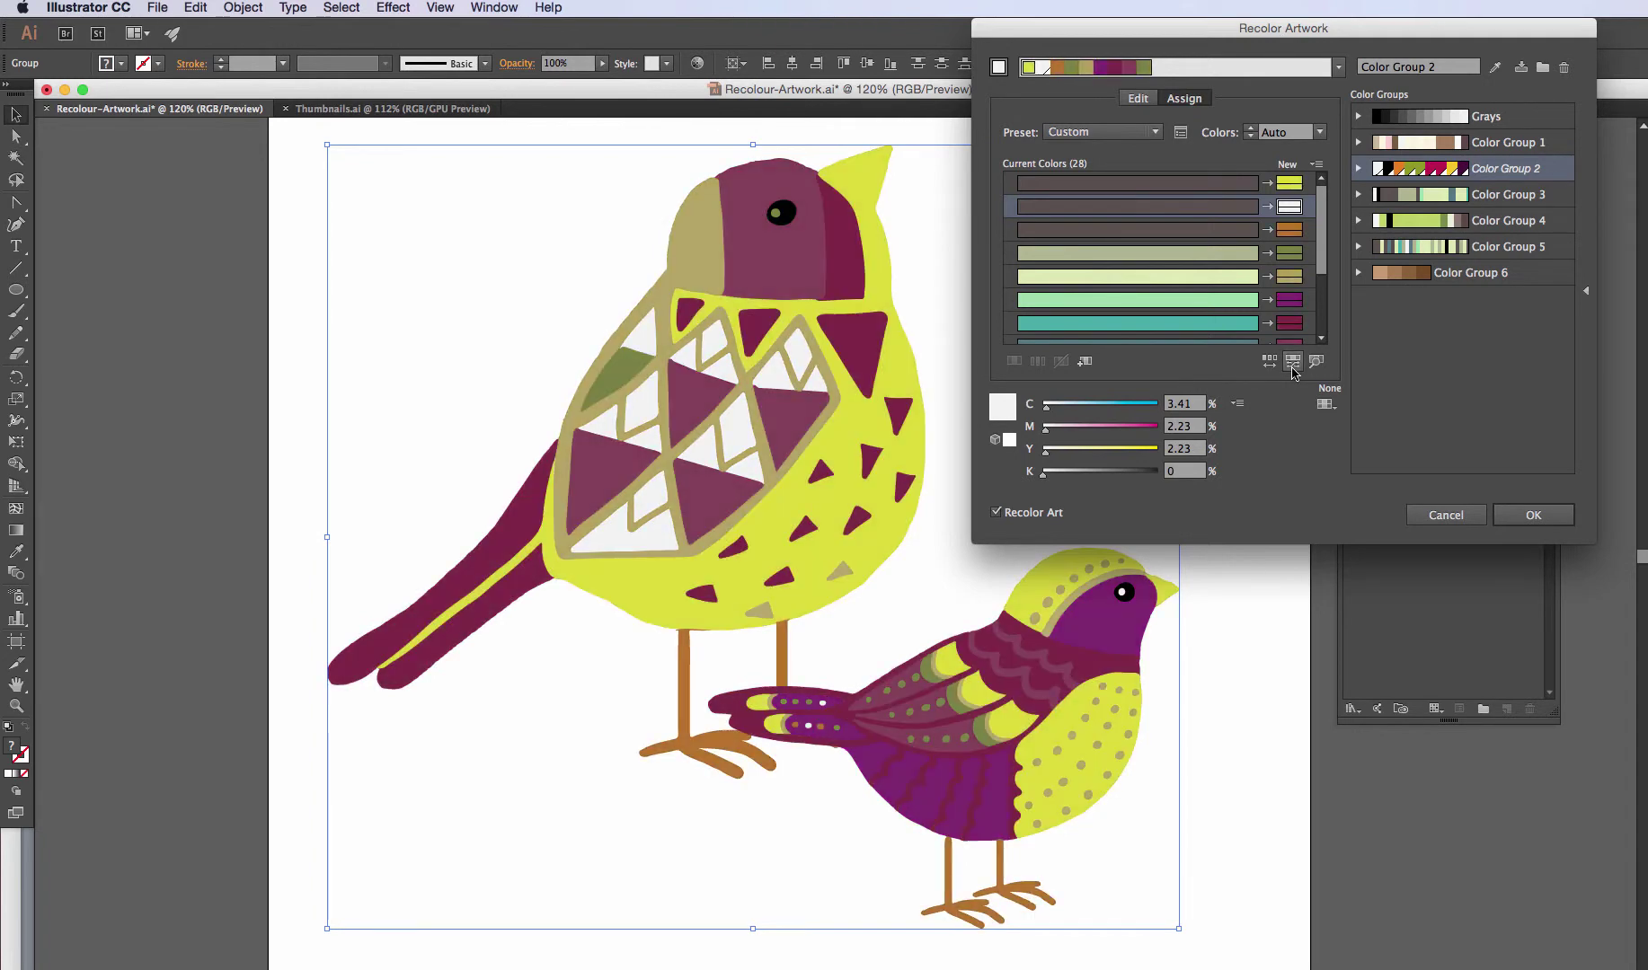
click(1292, 362)
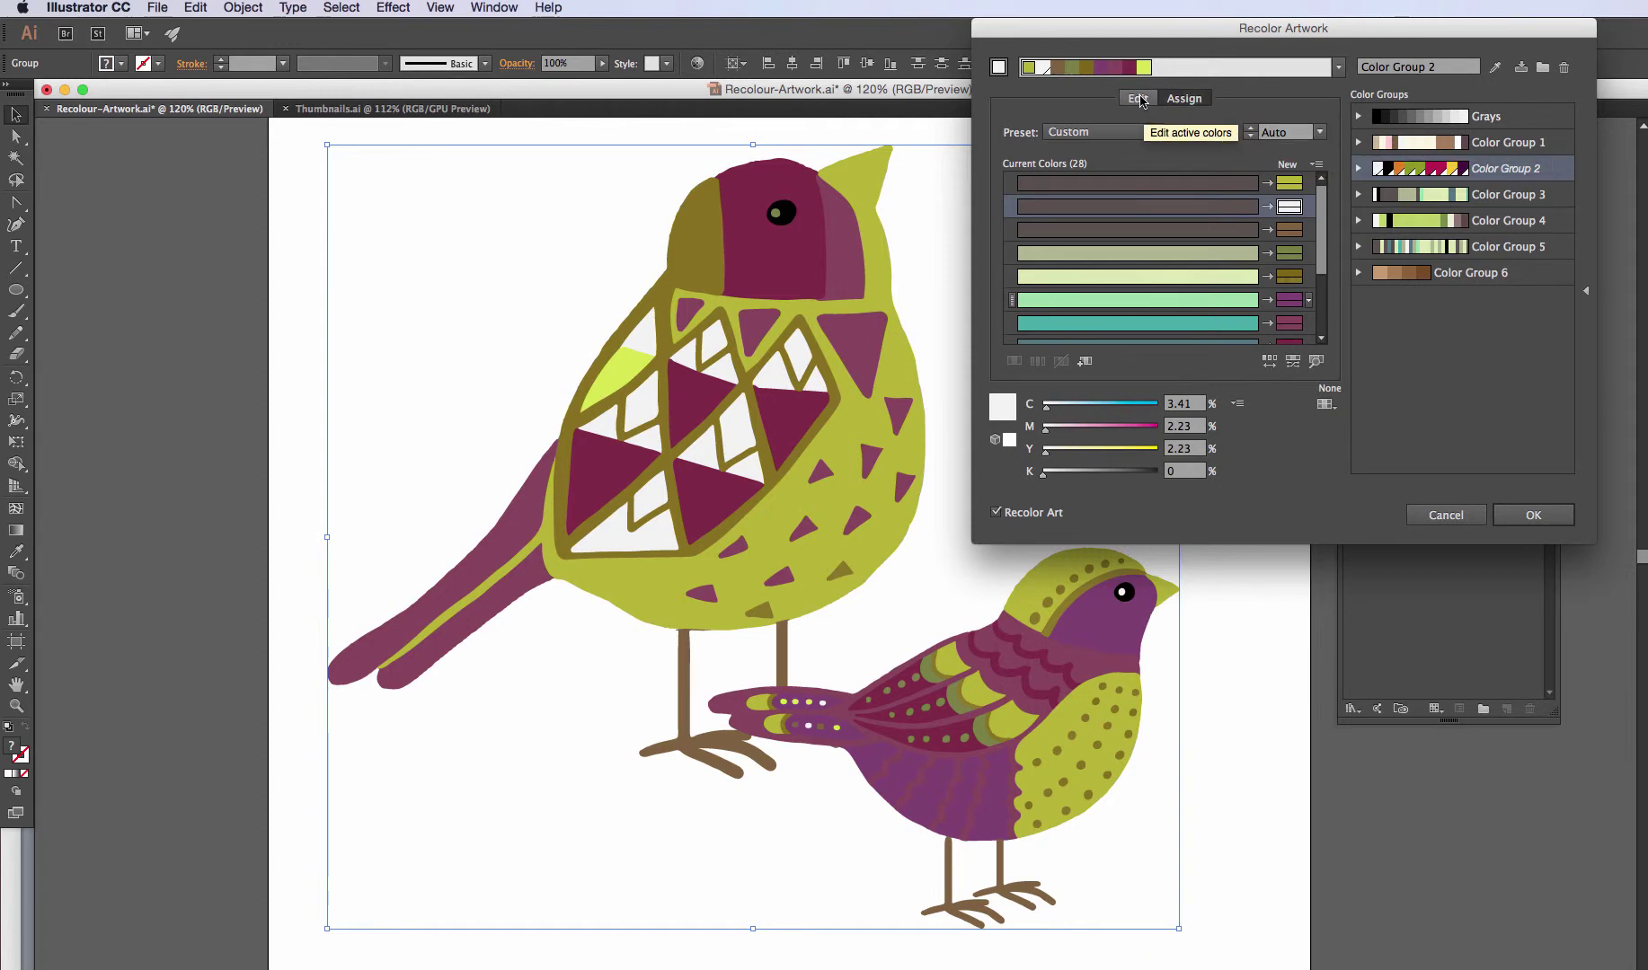
On the Edit tab's harmony wheel, nudge the yellow-green marker, setting the olive to C 32, M 24.34, Y 89.69, K 0.96.
click(1138, 98)
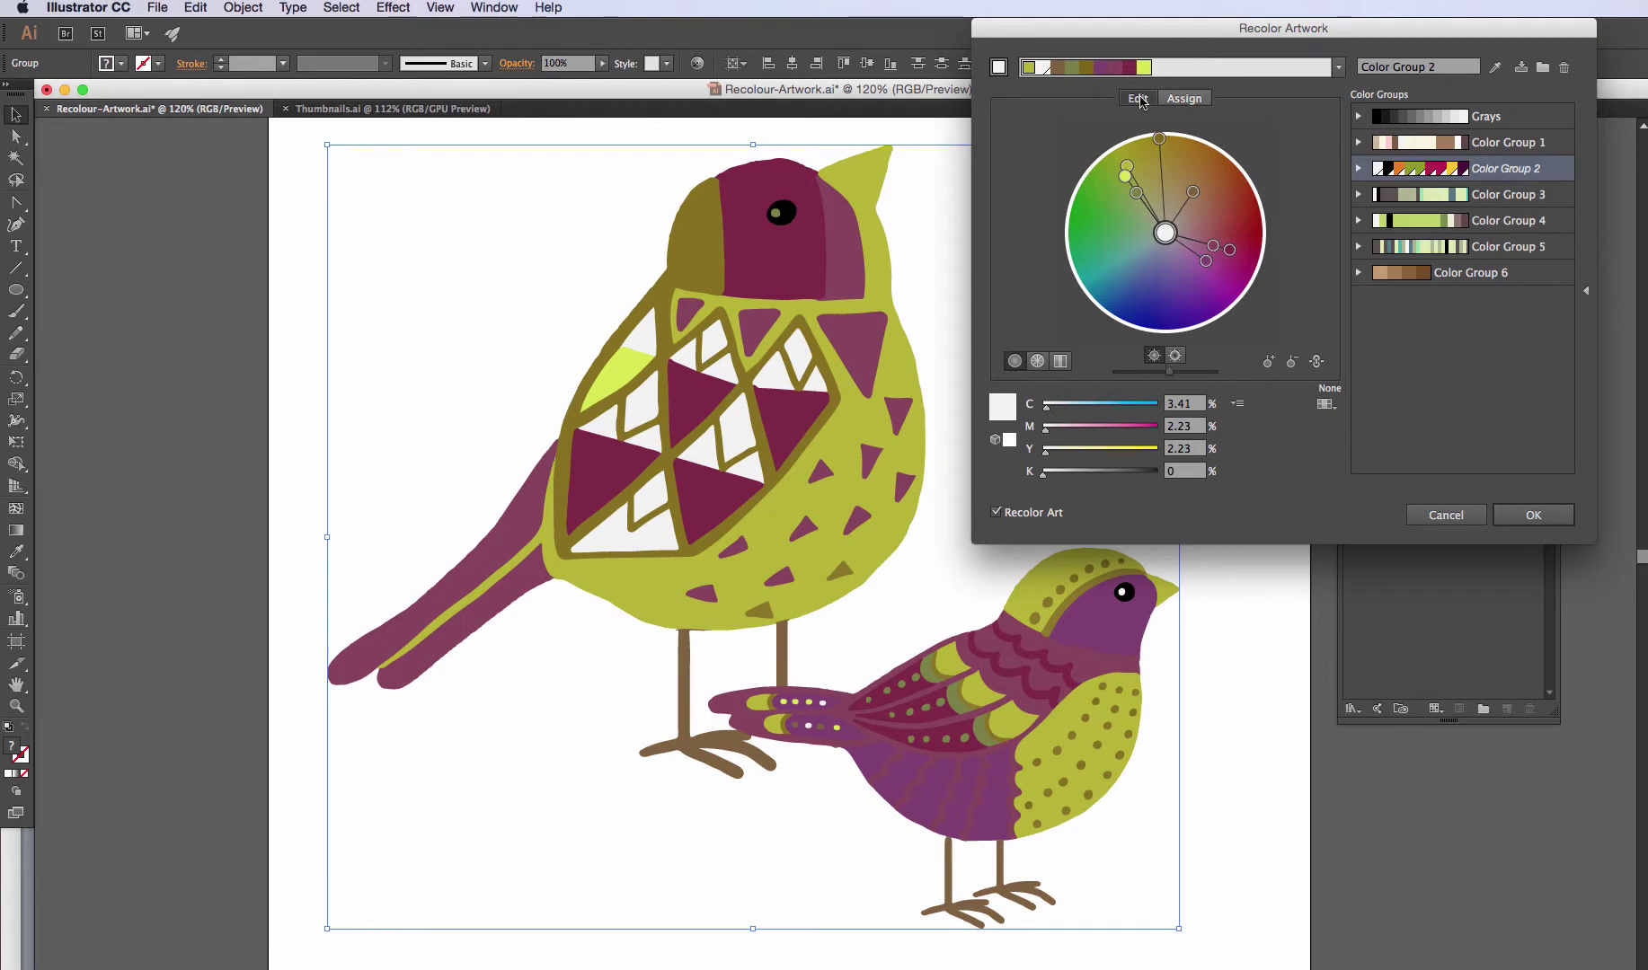
click(1129, 169)
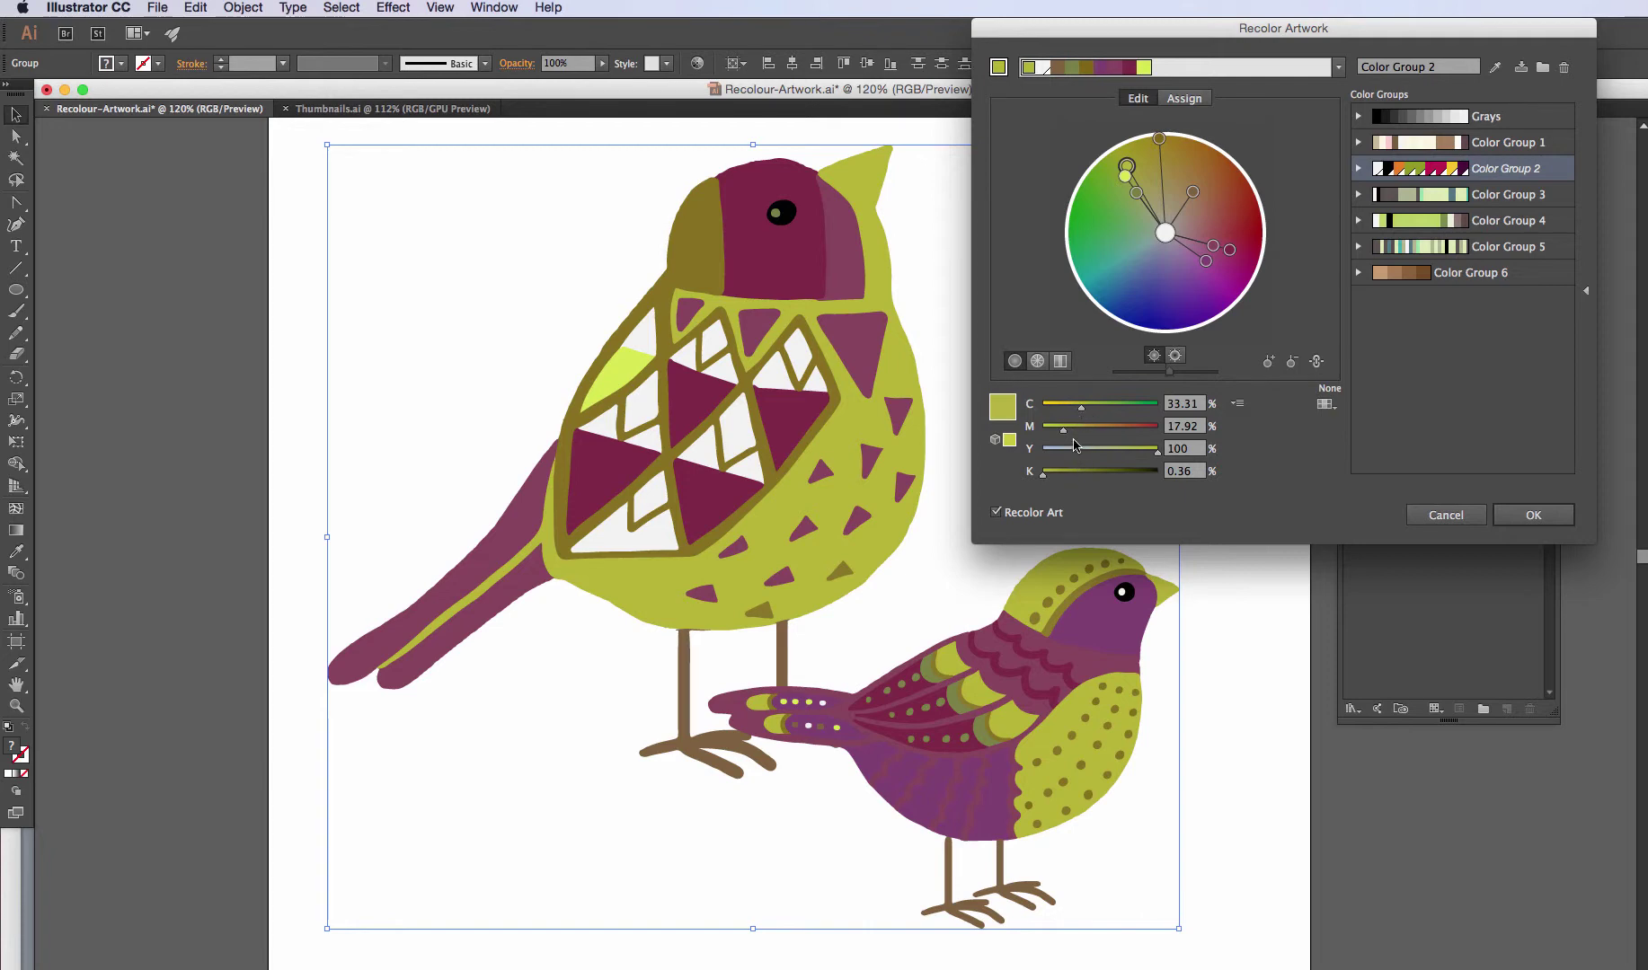
mouse_move(1127, 167)
mouse_down()
mouse_move(1103, 184)
mouse_move(1092, 244)
mouse_move(1098, 204)
mouse_move(1088, 230)
mouse_move(1086, 212)
mouse_move(1086, 260)
mouse_move(1143, 310)
mouse_move(1182, 310)
mouse_move(1230, 273)
mouse_move(1180, 313)
mouse_move(1191, 189)
mouse_move(1150, 180)
mouse_up()
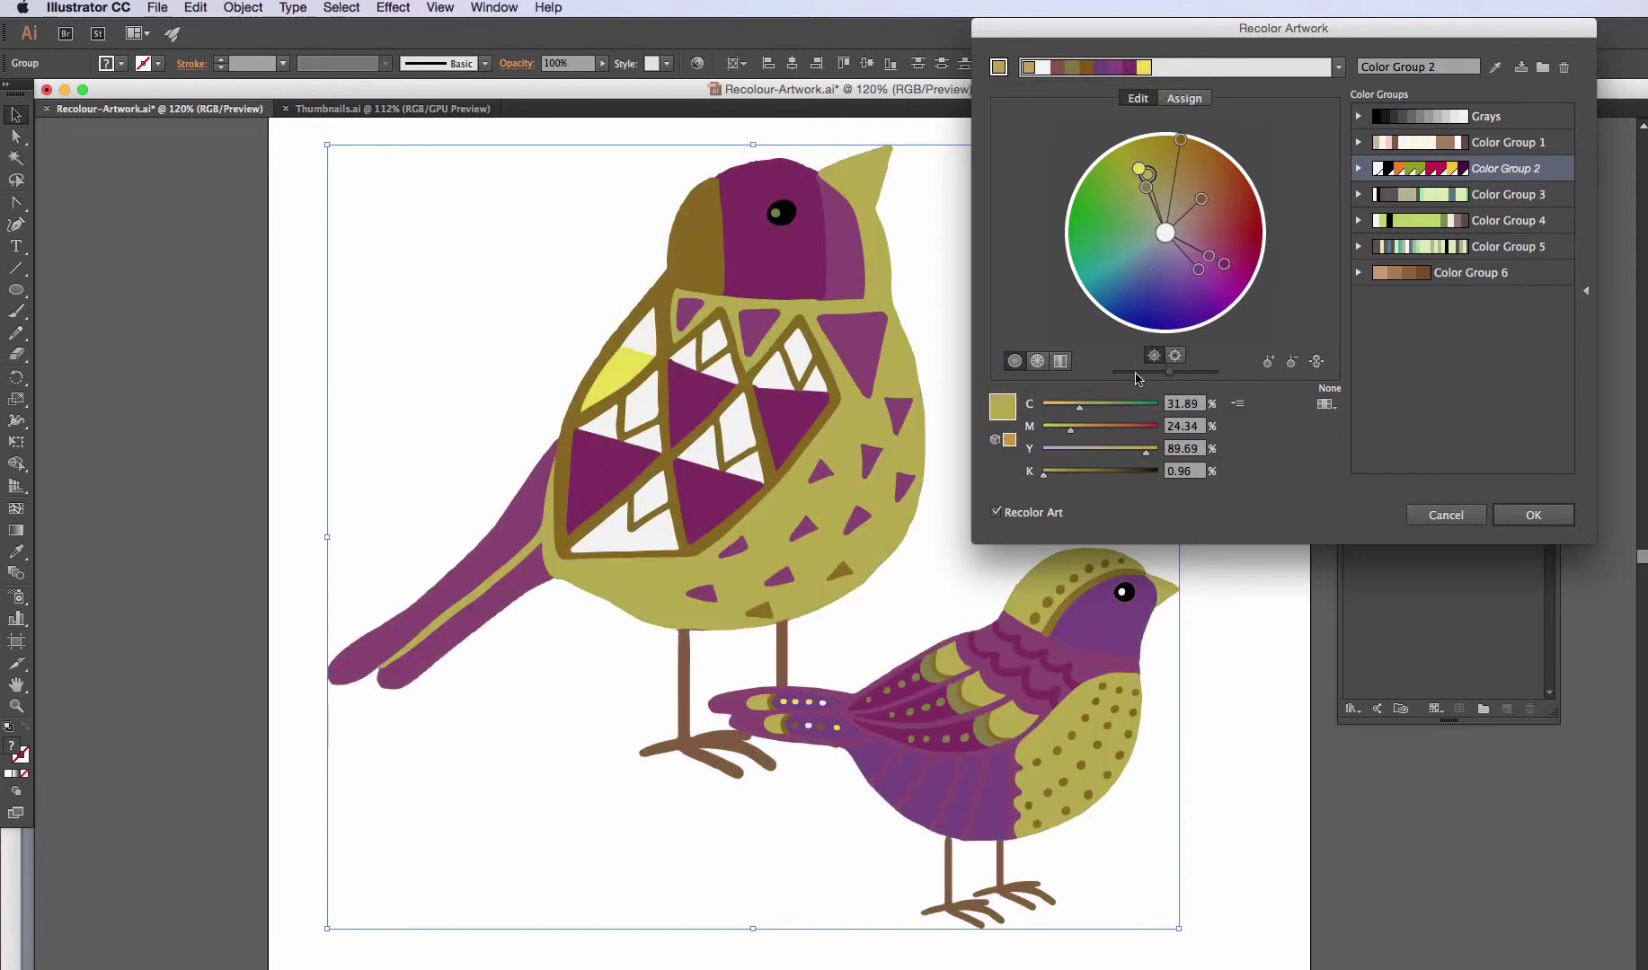
drag(1080, 409, 1082, 414)
On the Assign tab, select the fourth Current Colors row and dim the artwork to locate colours.
click(1184, 99)
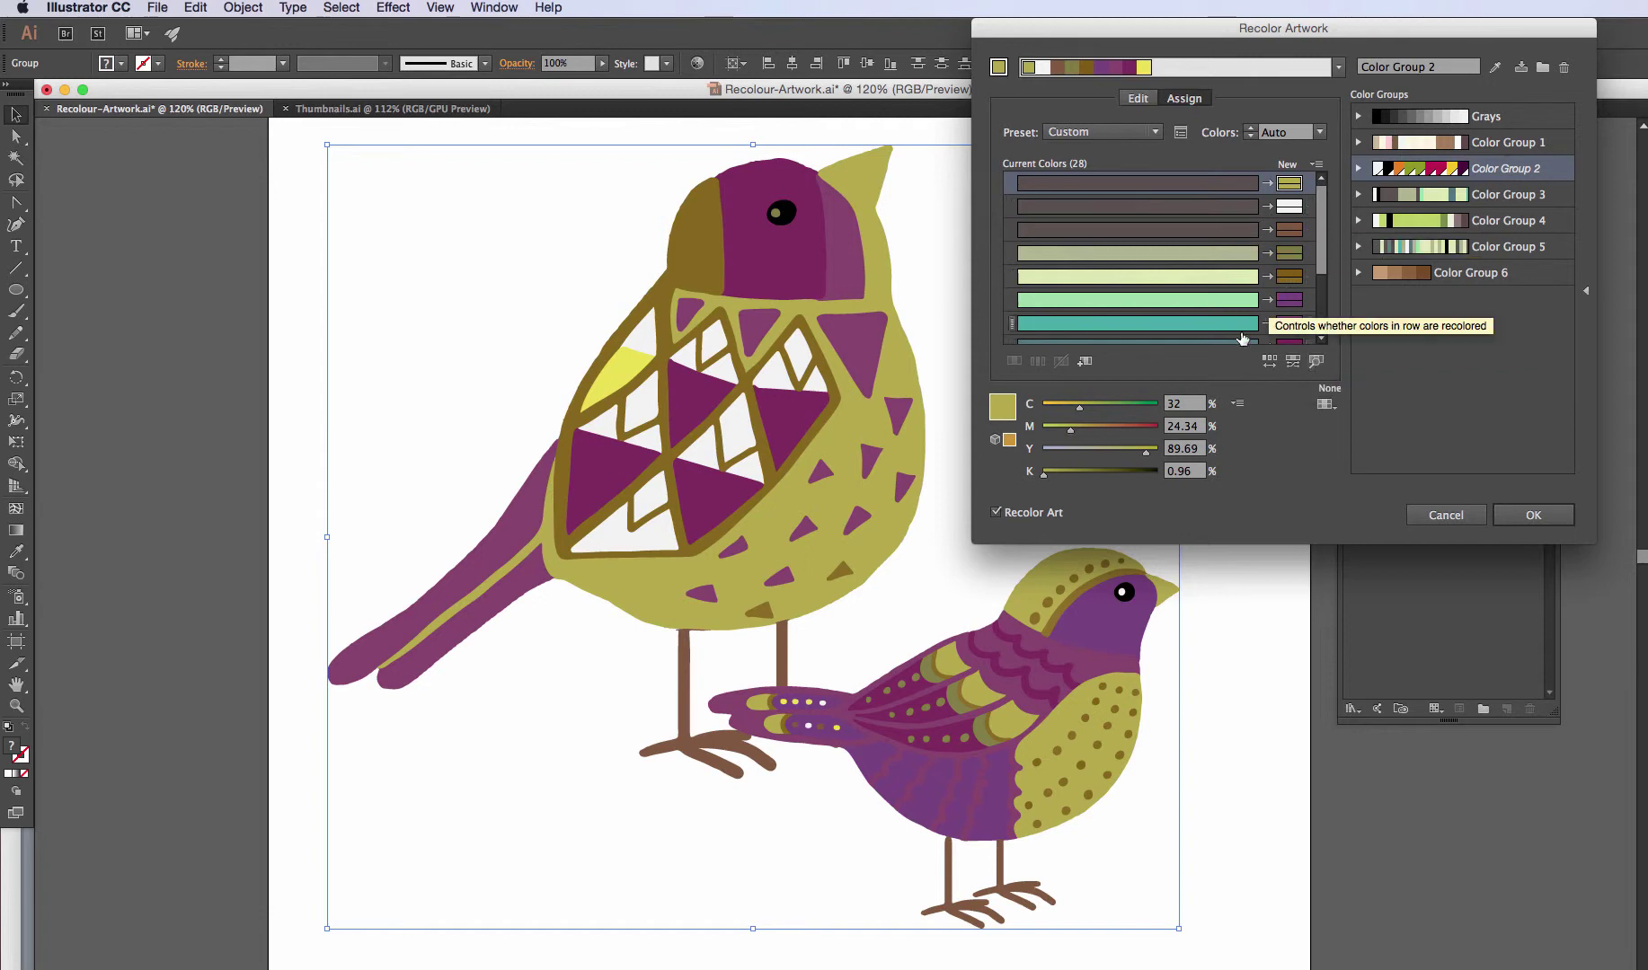
click(1287, 256)
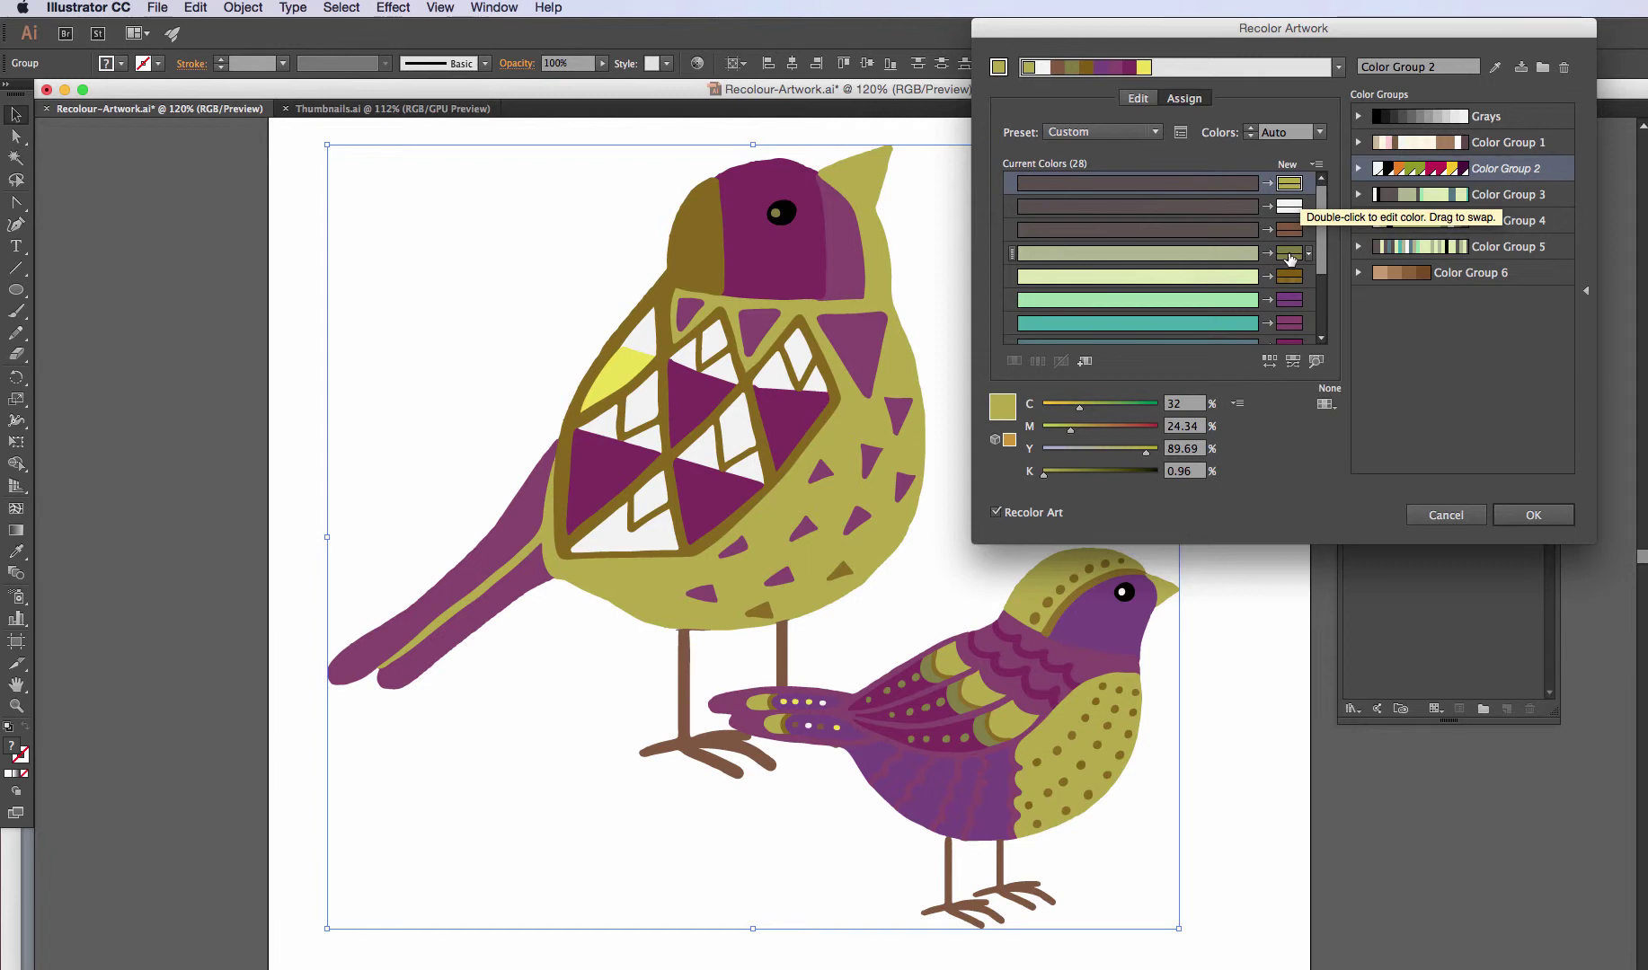
click(1290, 257)
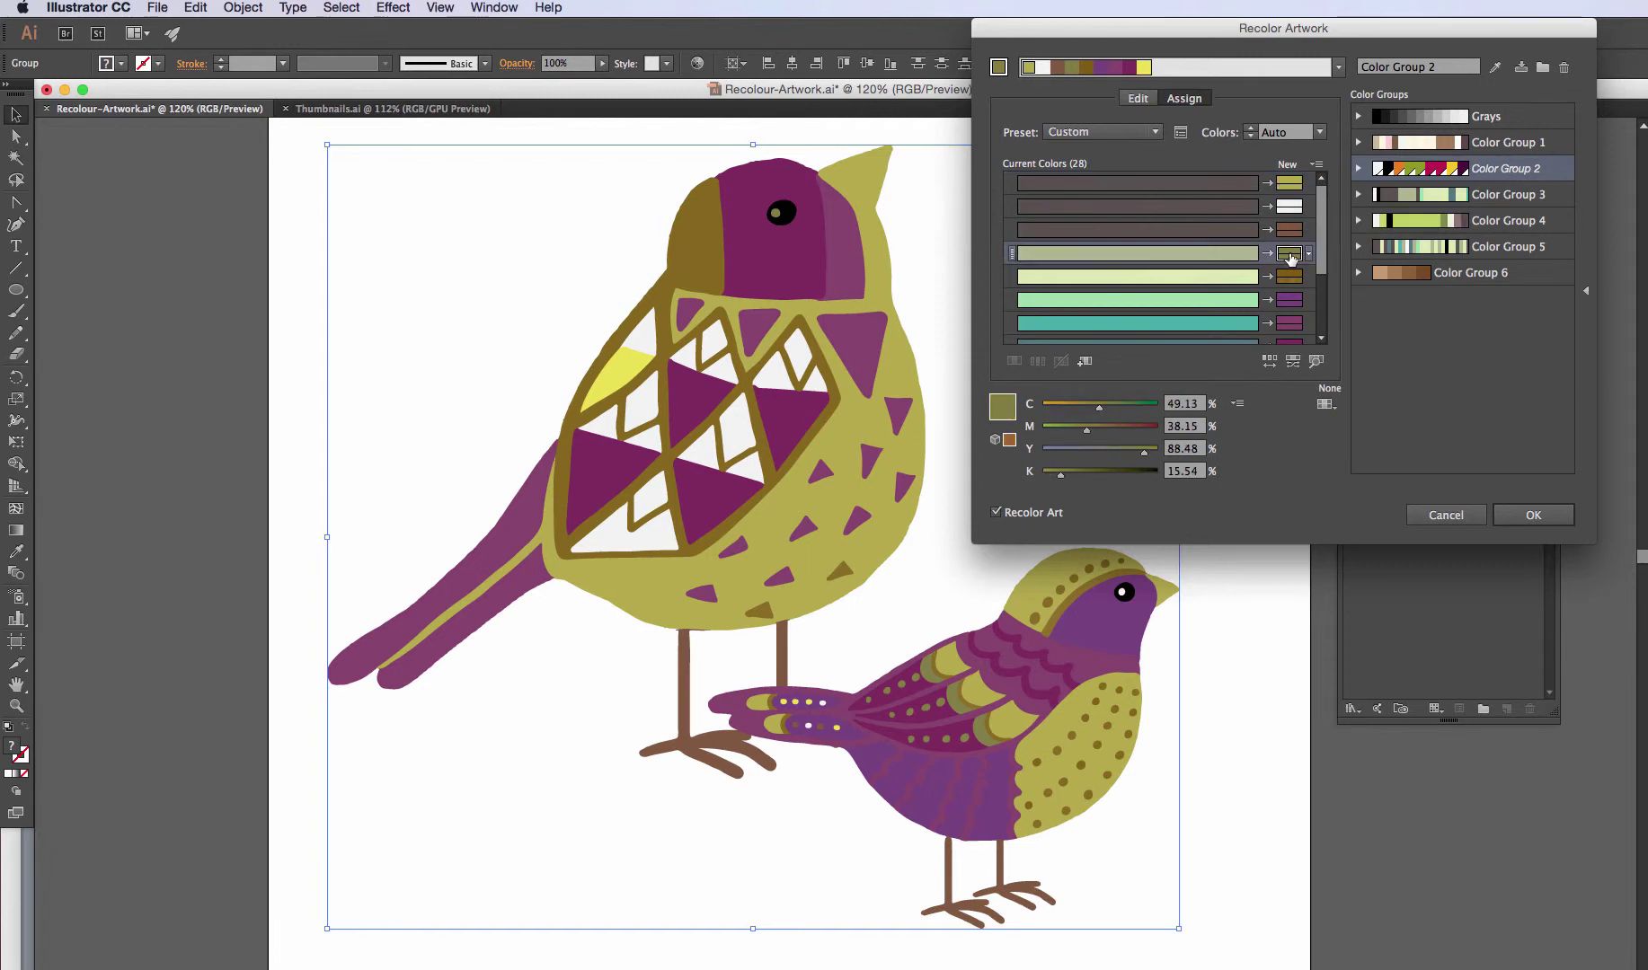
click(1315, 361)
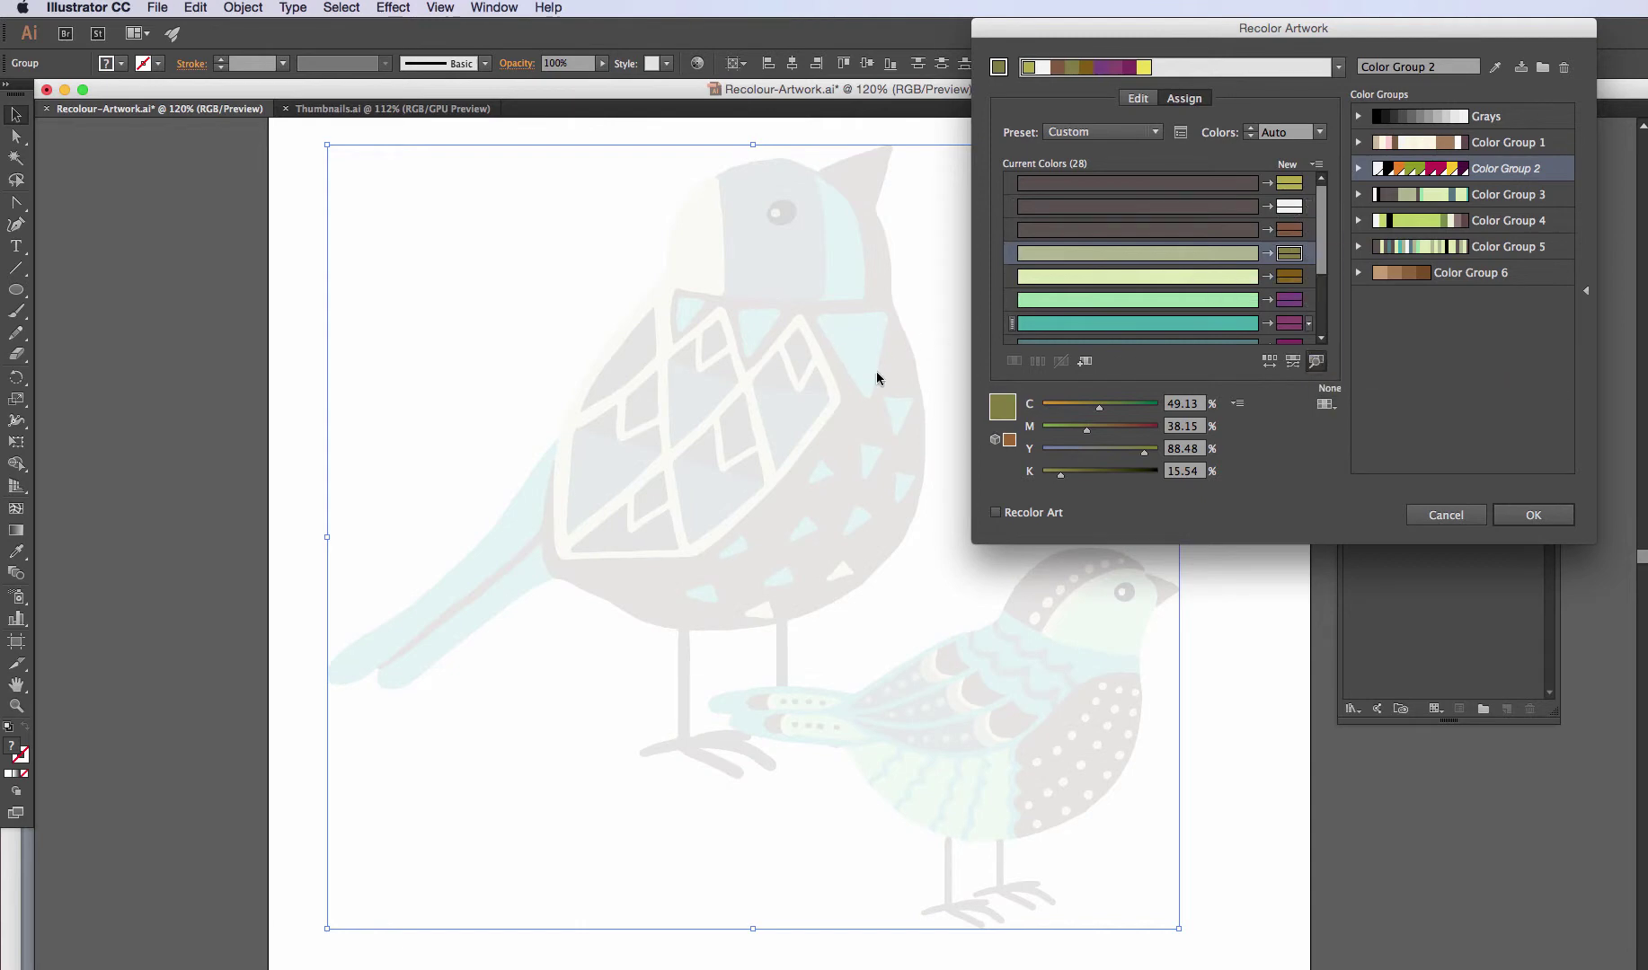
Highlight where the olive and purple rows appear in the birds, then restore the full-colour preview.
click(1290, 254)
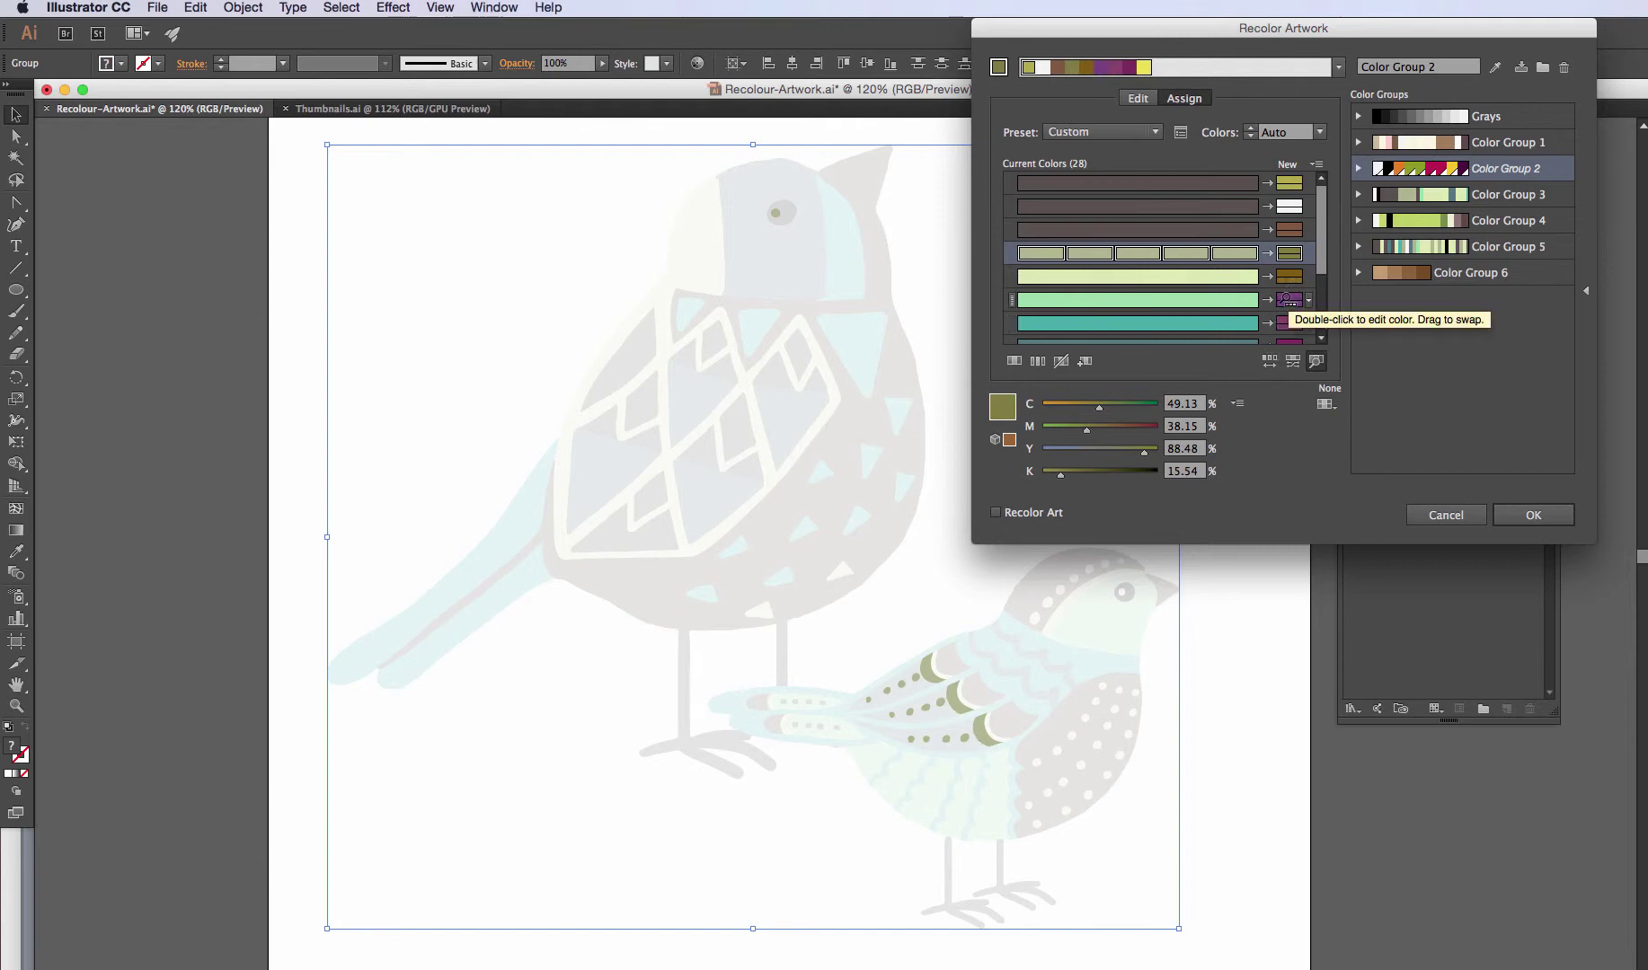
click(1288, 299)
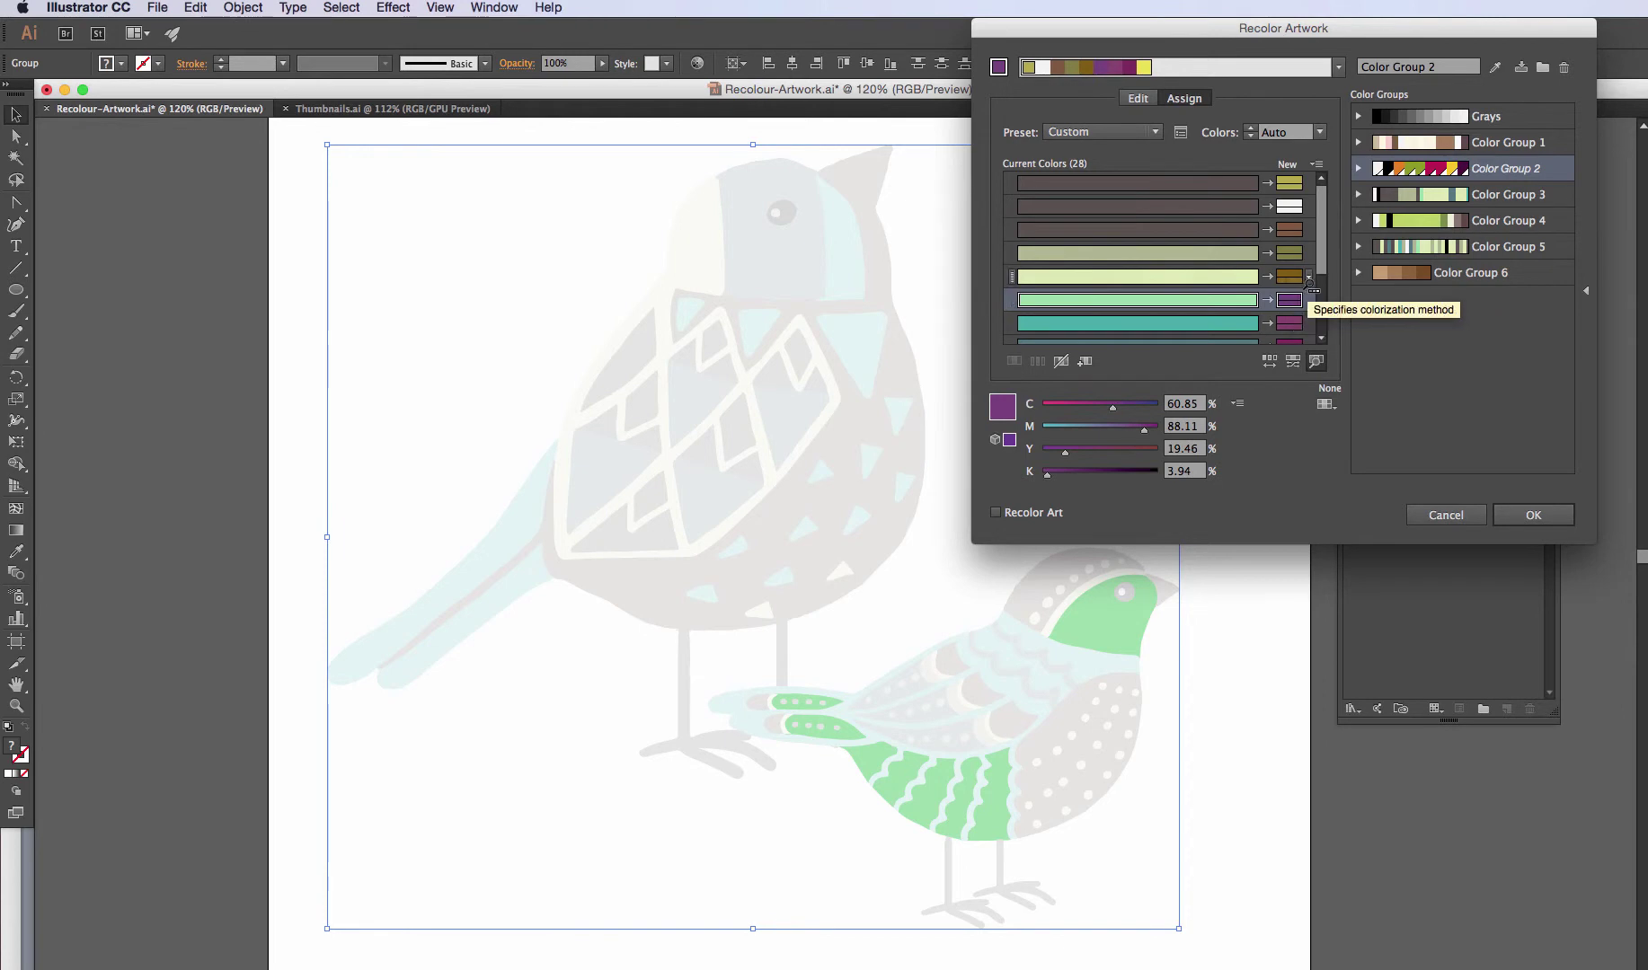
click(1307, 362)
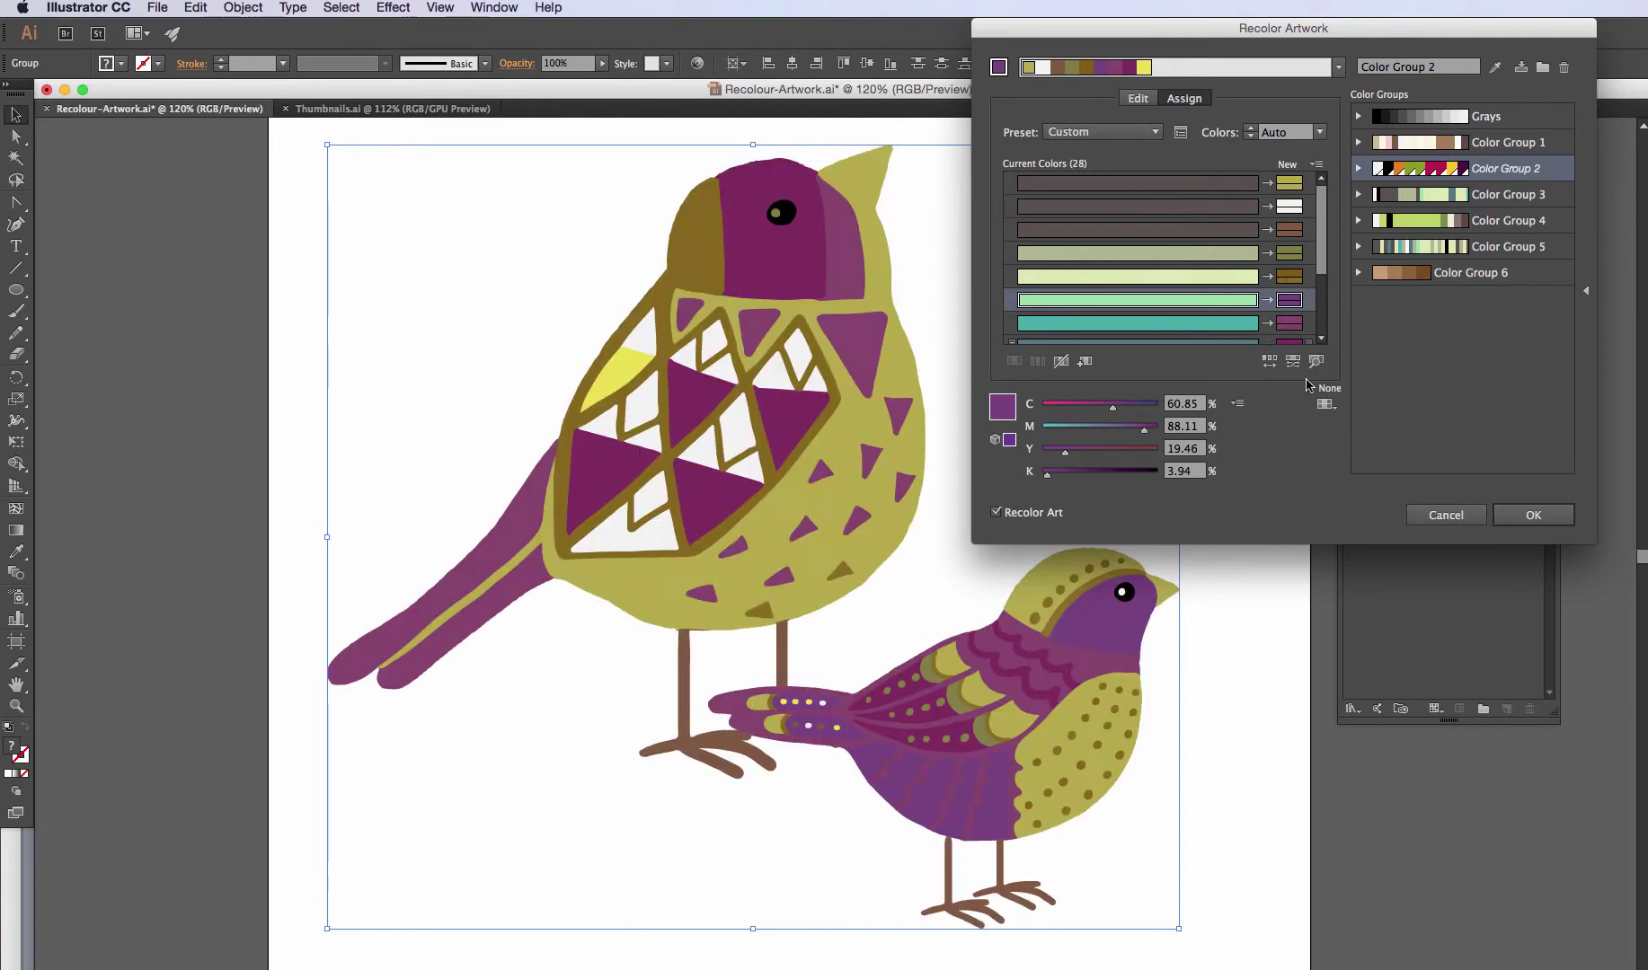
Change the large bird's white chest-triangle colour to soft pink: C 15.76, M 39, Y 12.99, K 0.
click(1290, 207)
double_click(1288, 207)
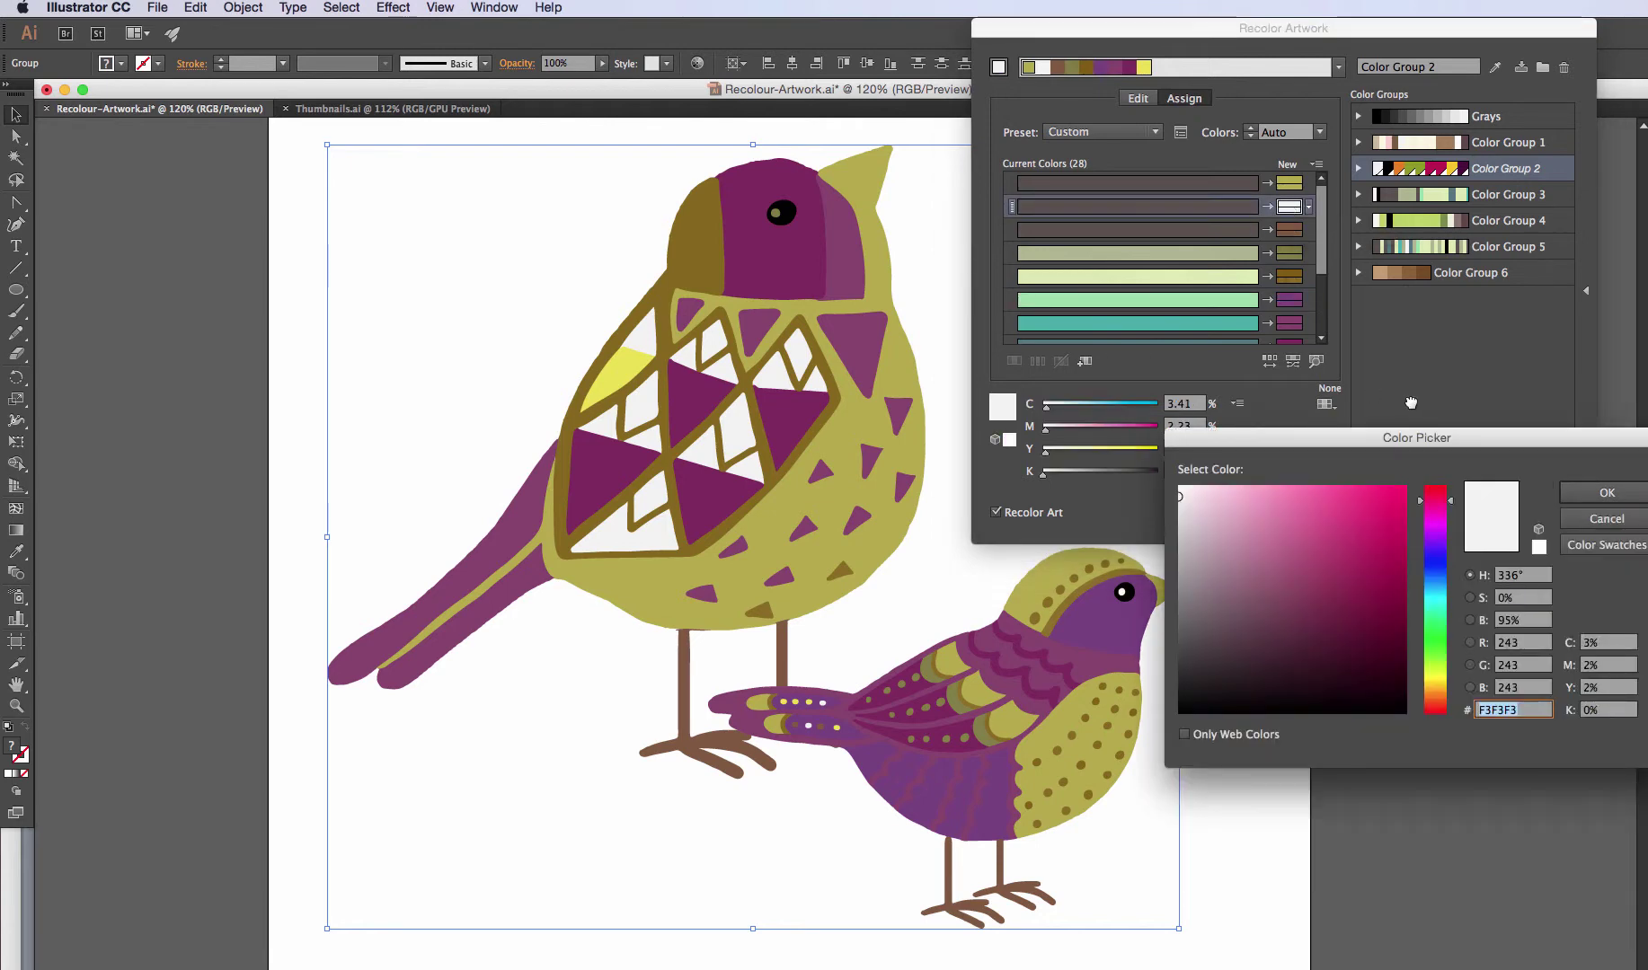
drag(1437, 440, 1306, 238)
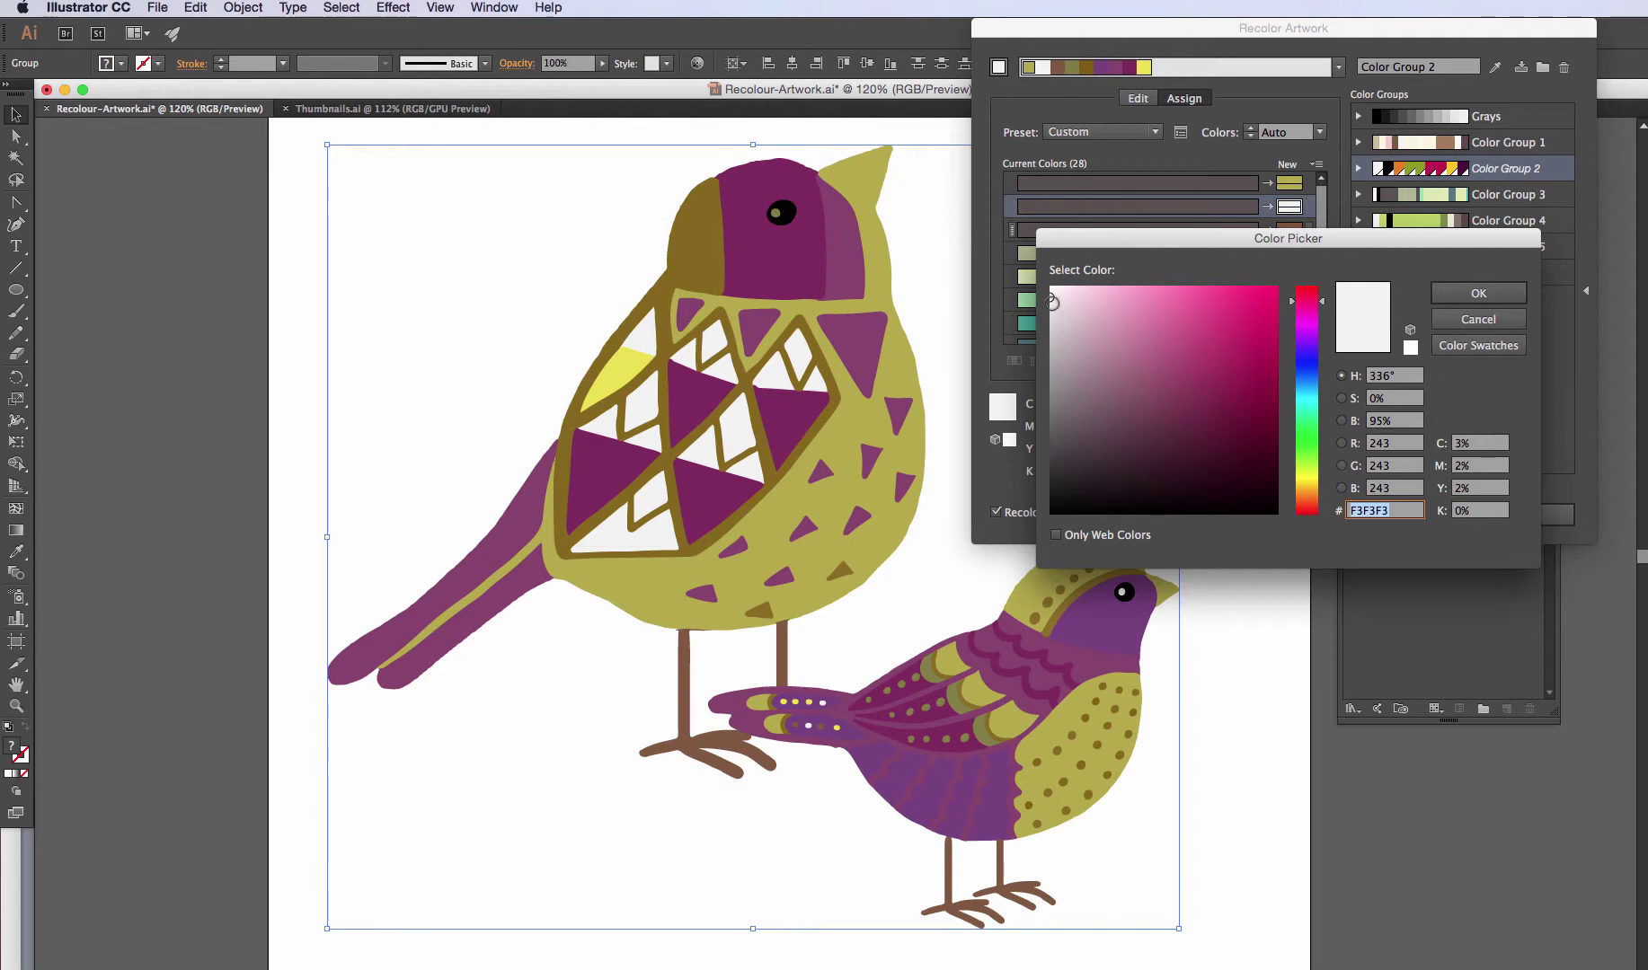
drag(1053, 300, 1075, 327)
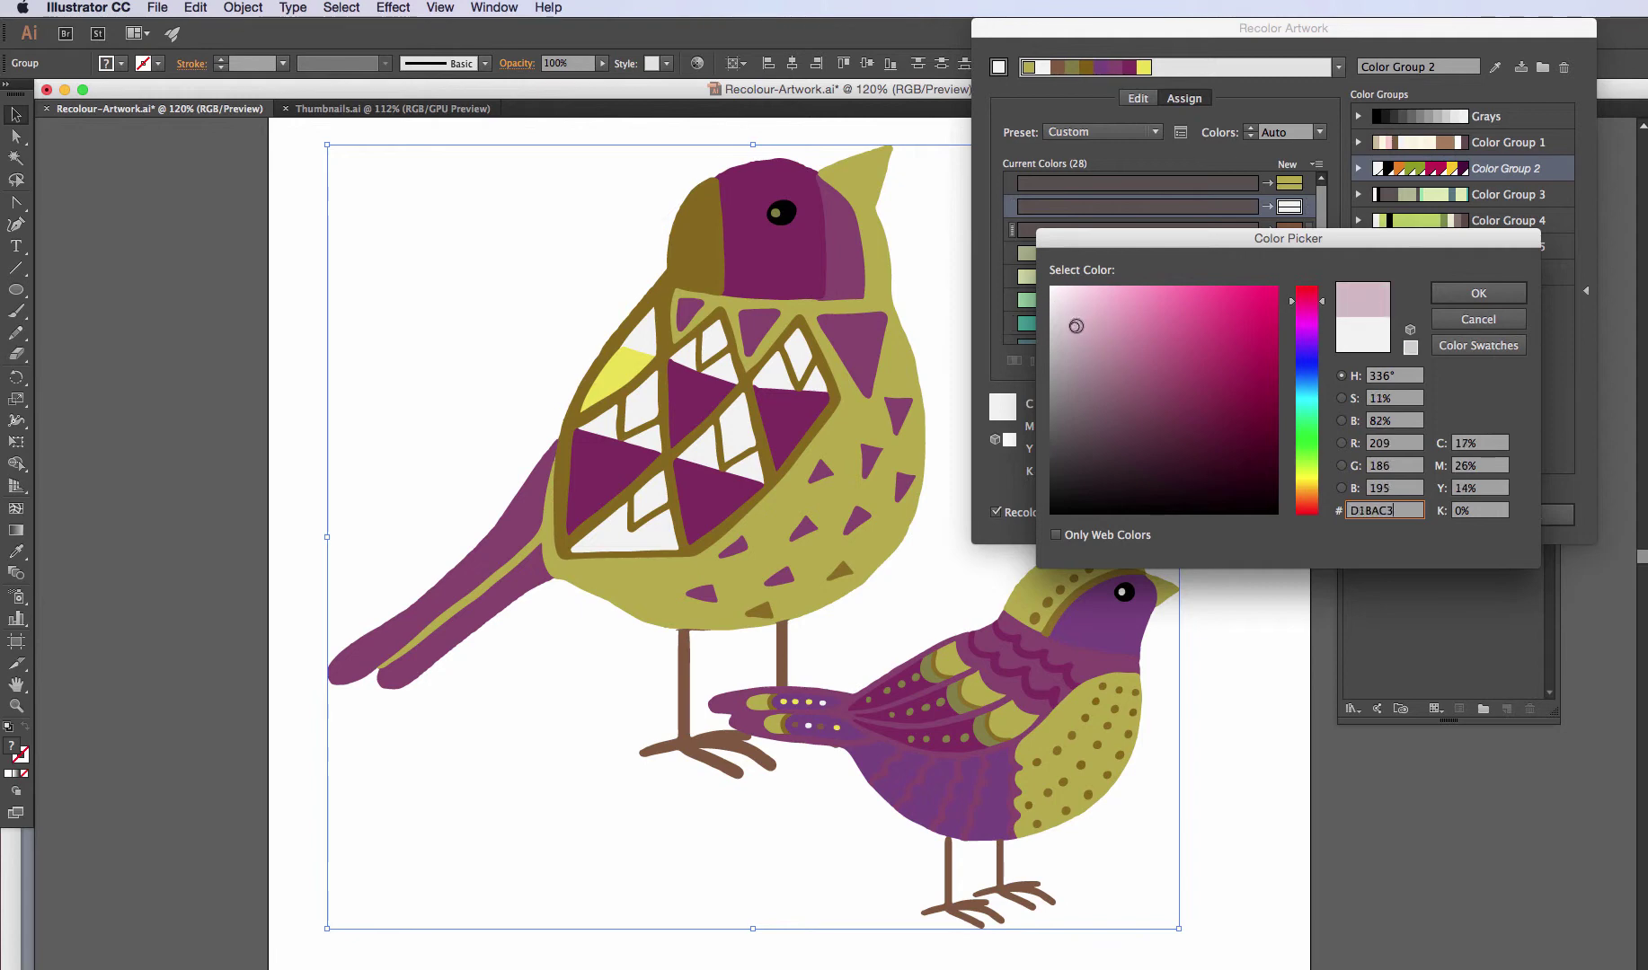
click(1464, 295)
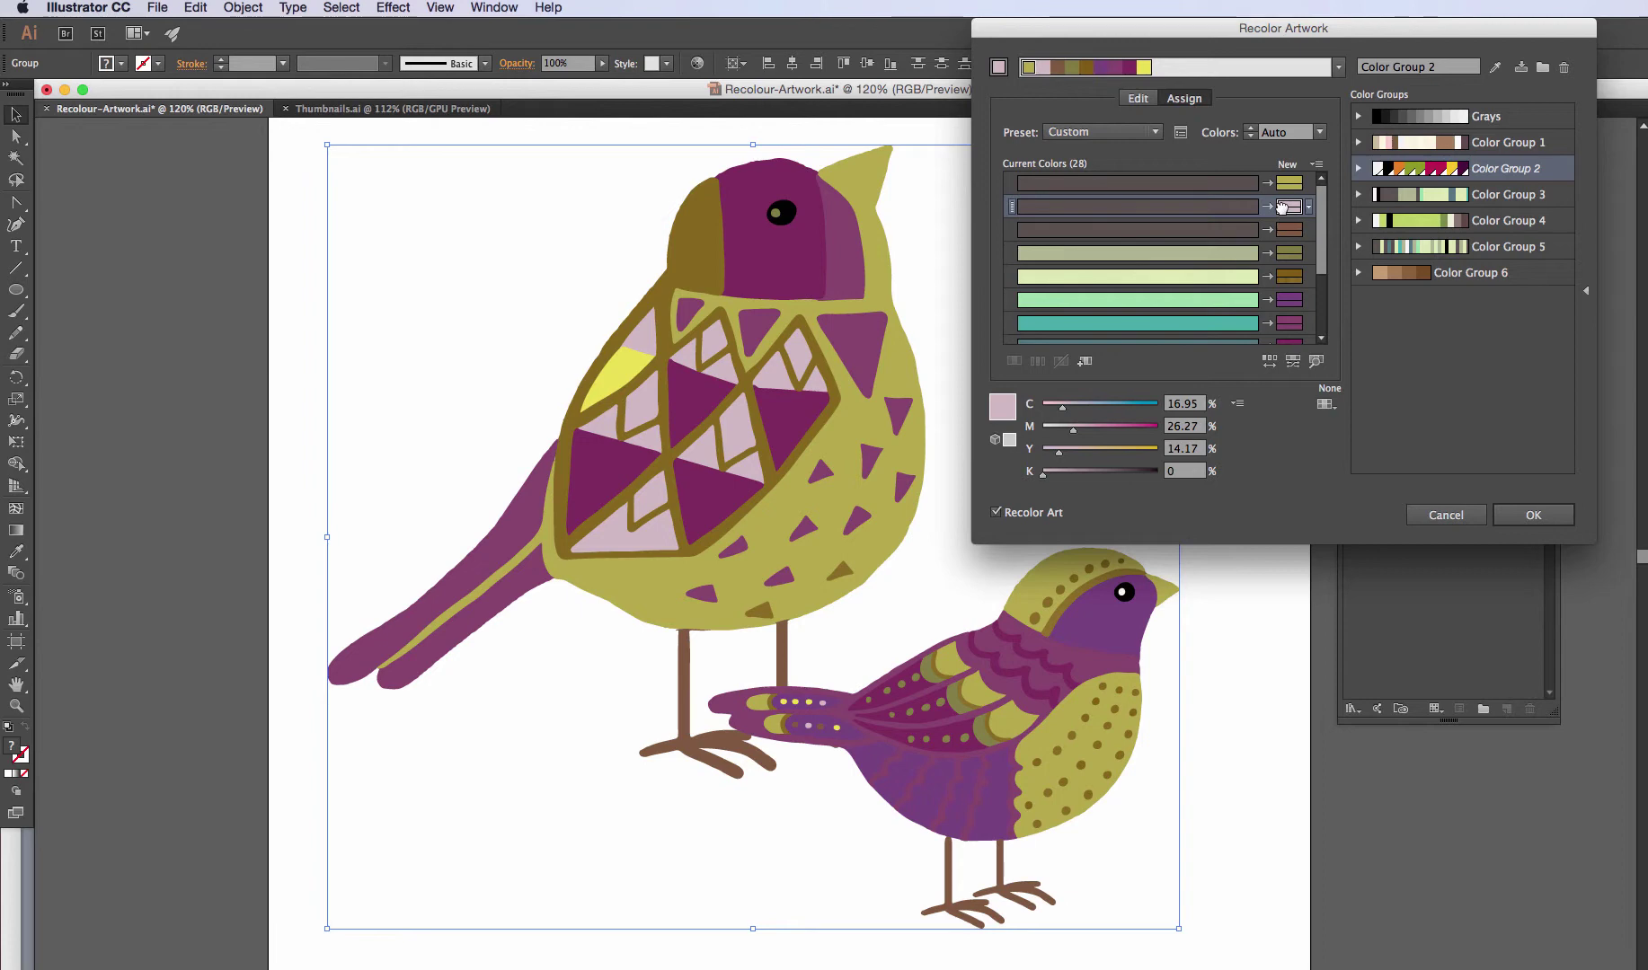
double_click(1288, 207)
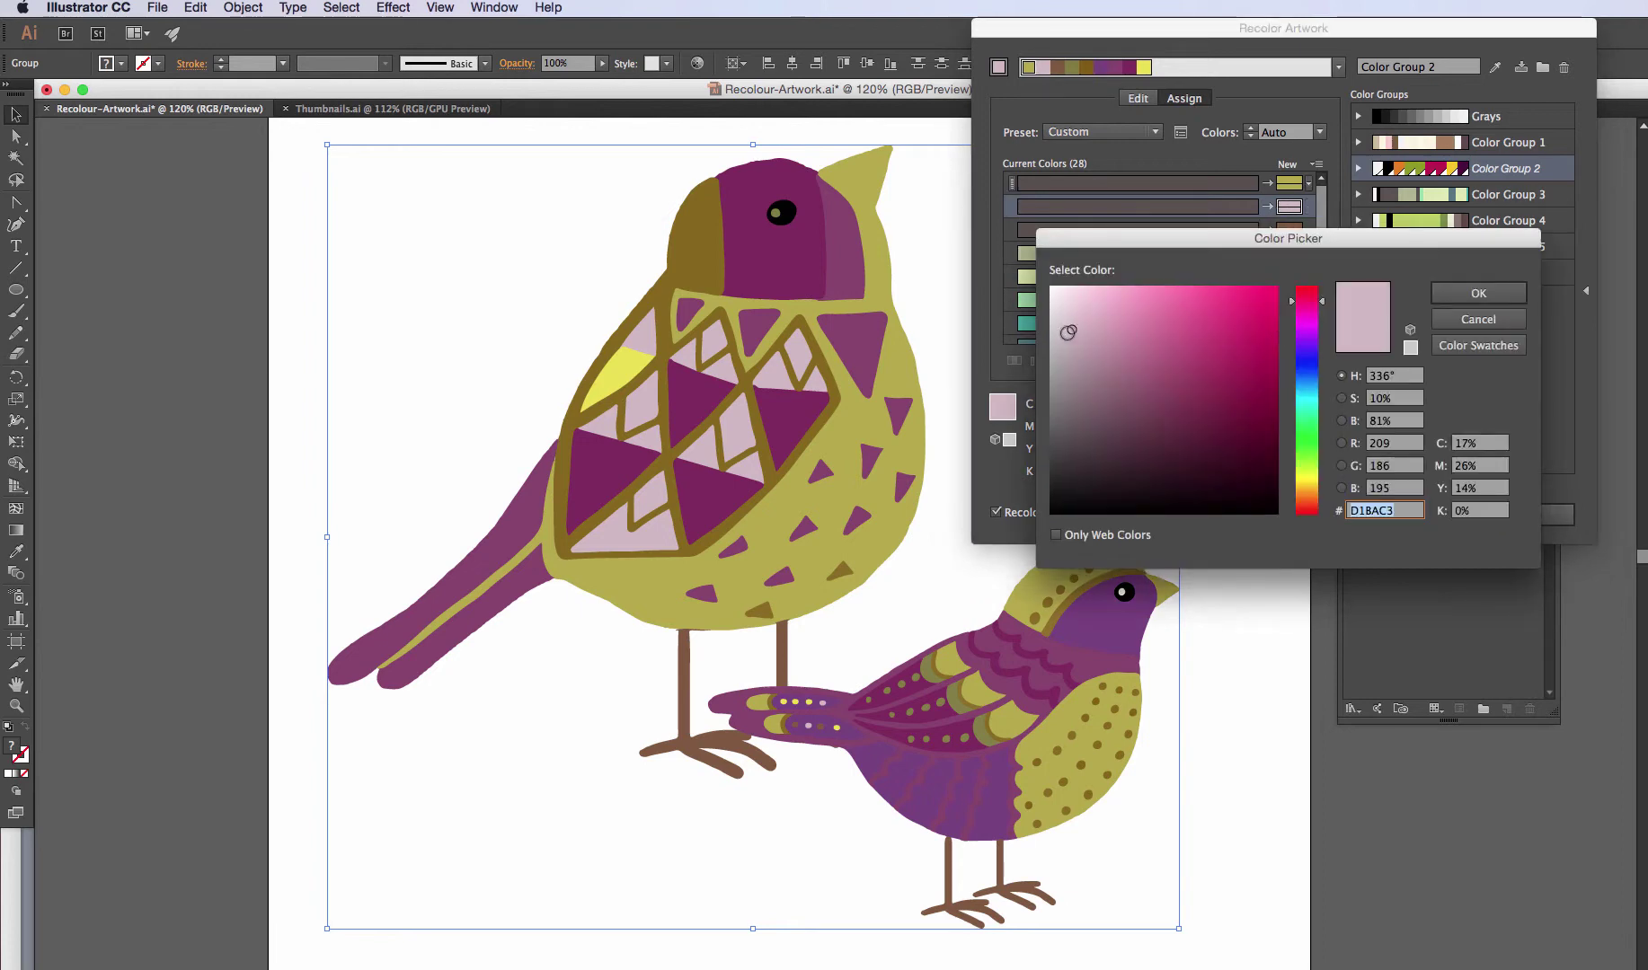
drag(1069, 334, 1100, 325)
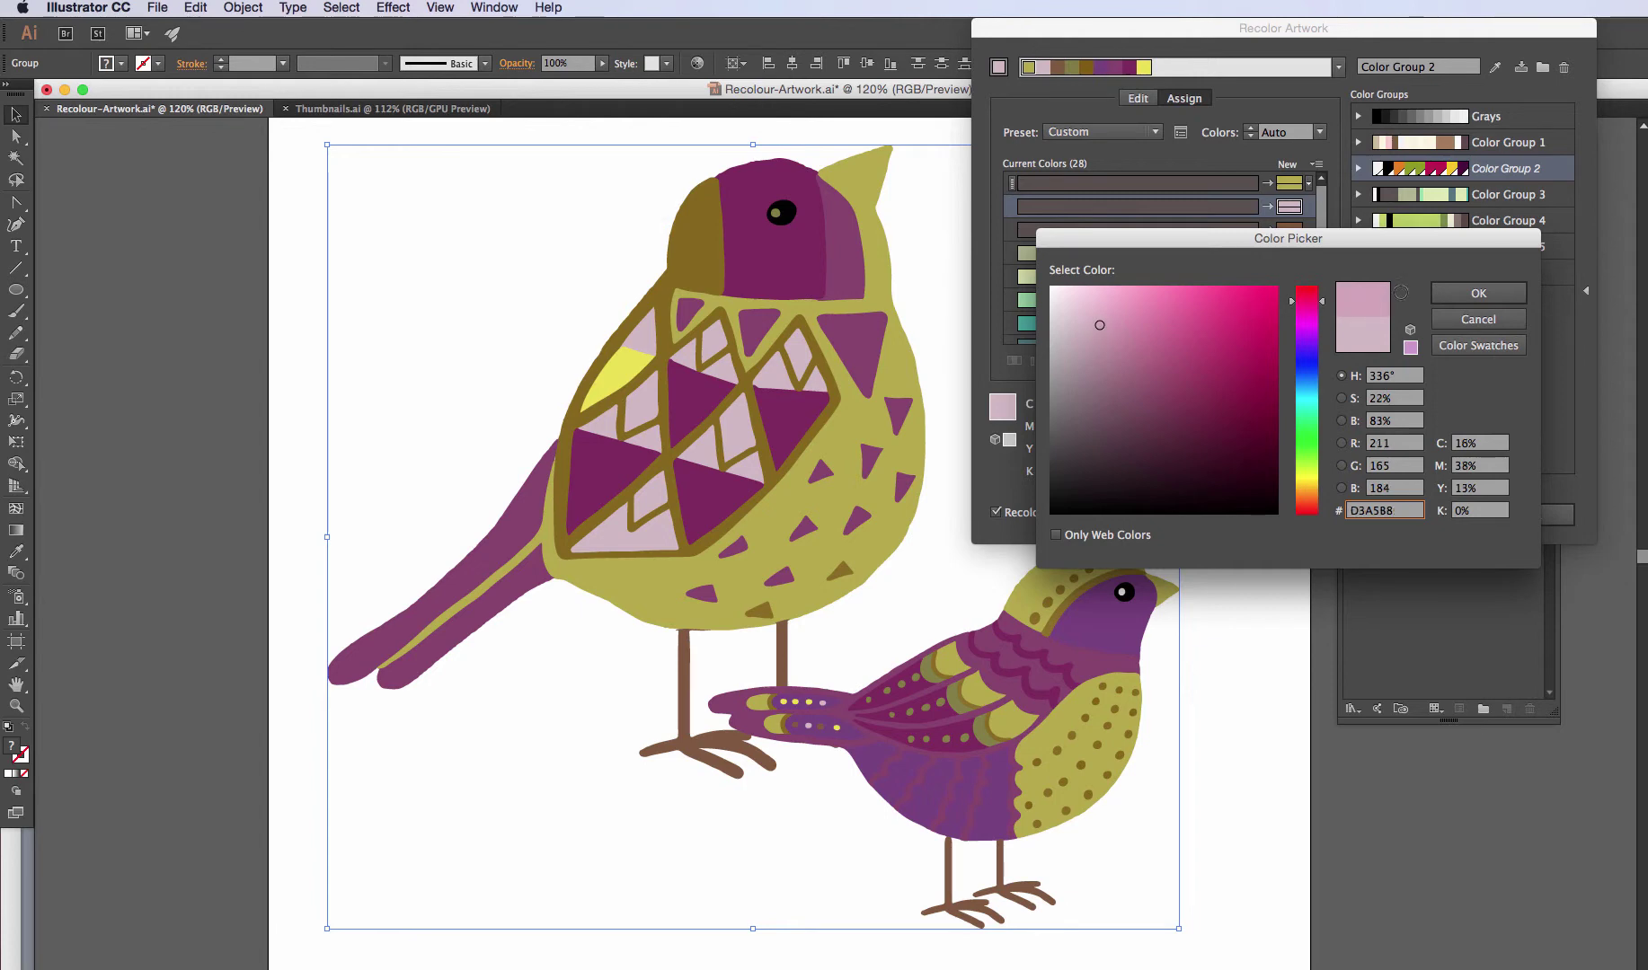
click(1490, 294)
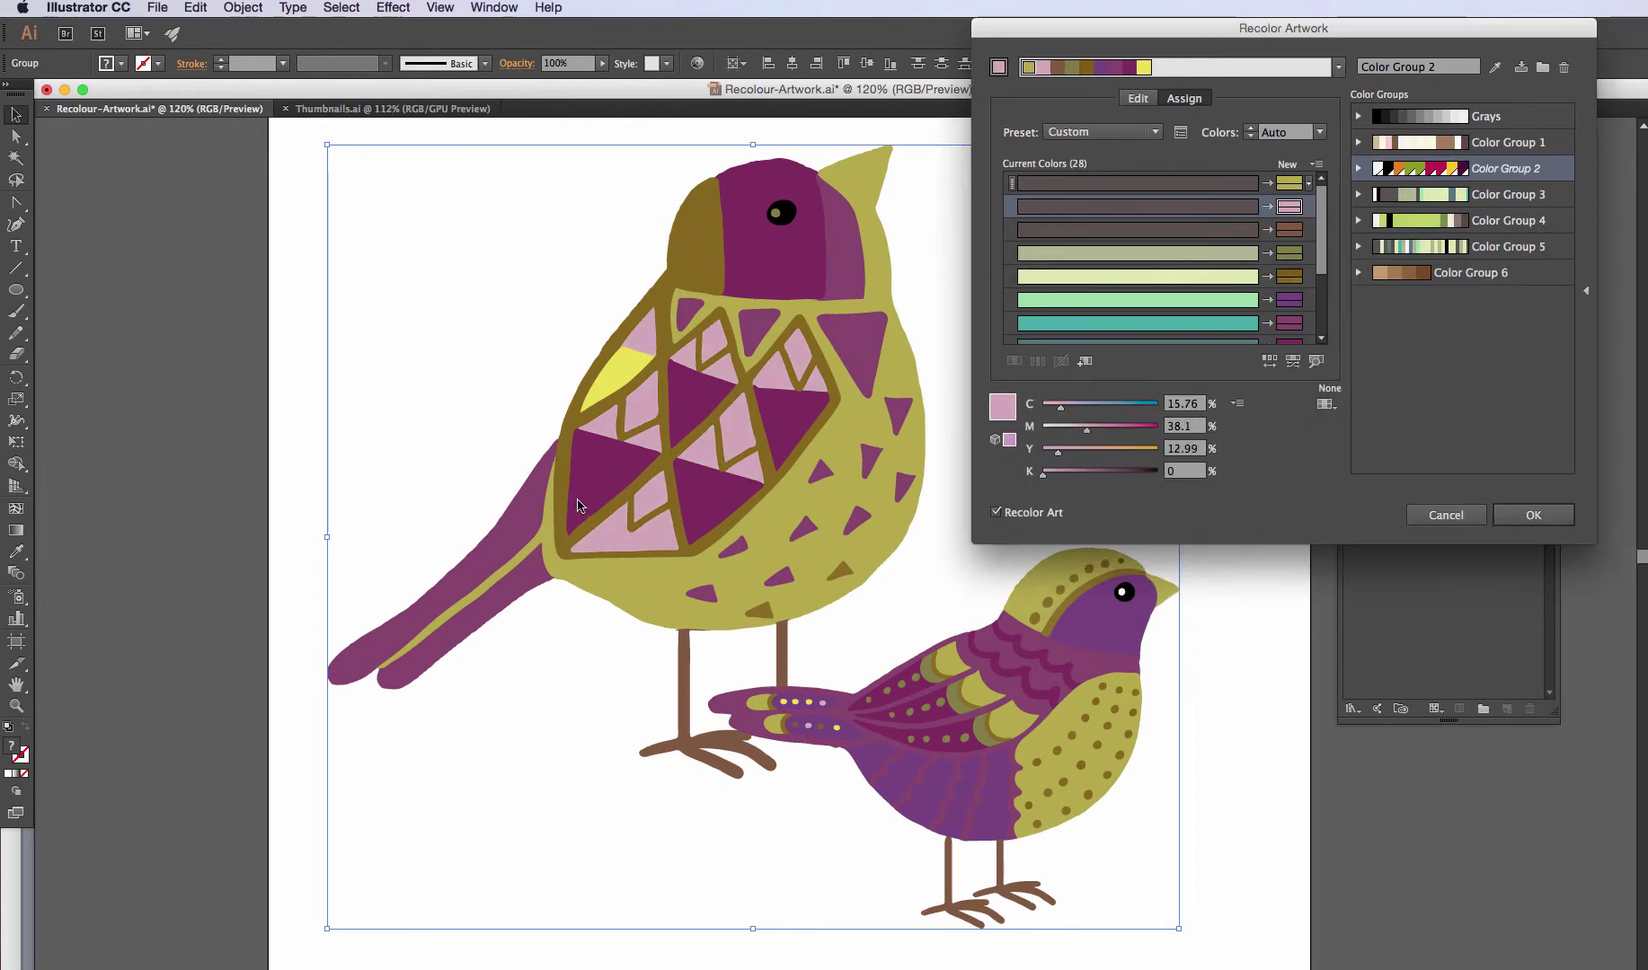
mouse_move(1079, 413)
mouse_down()
mouse_move(1063, 413)
mouse_move(1084, 435)
mouse_up()
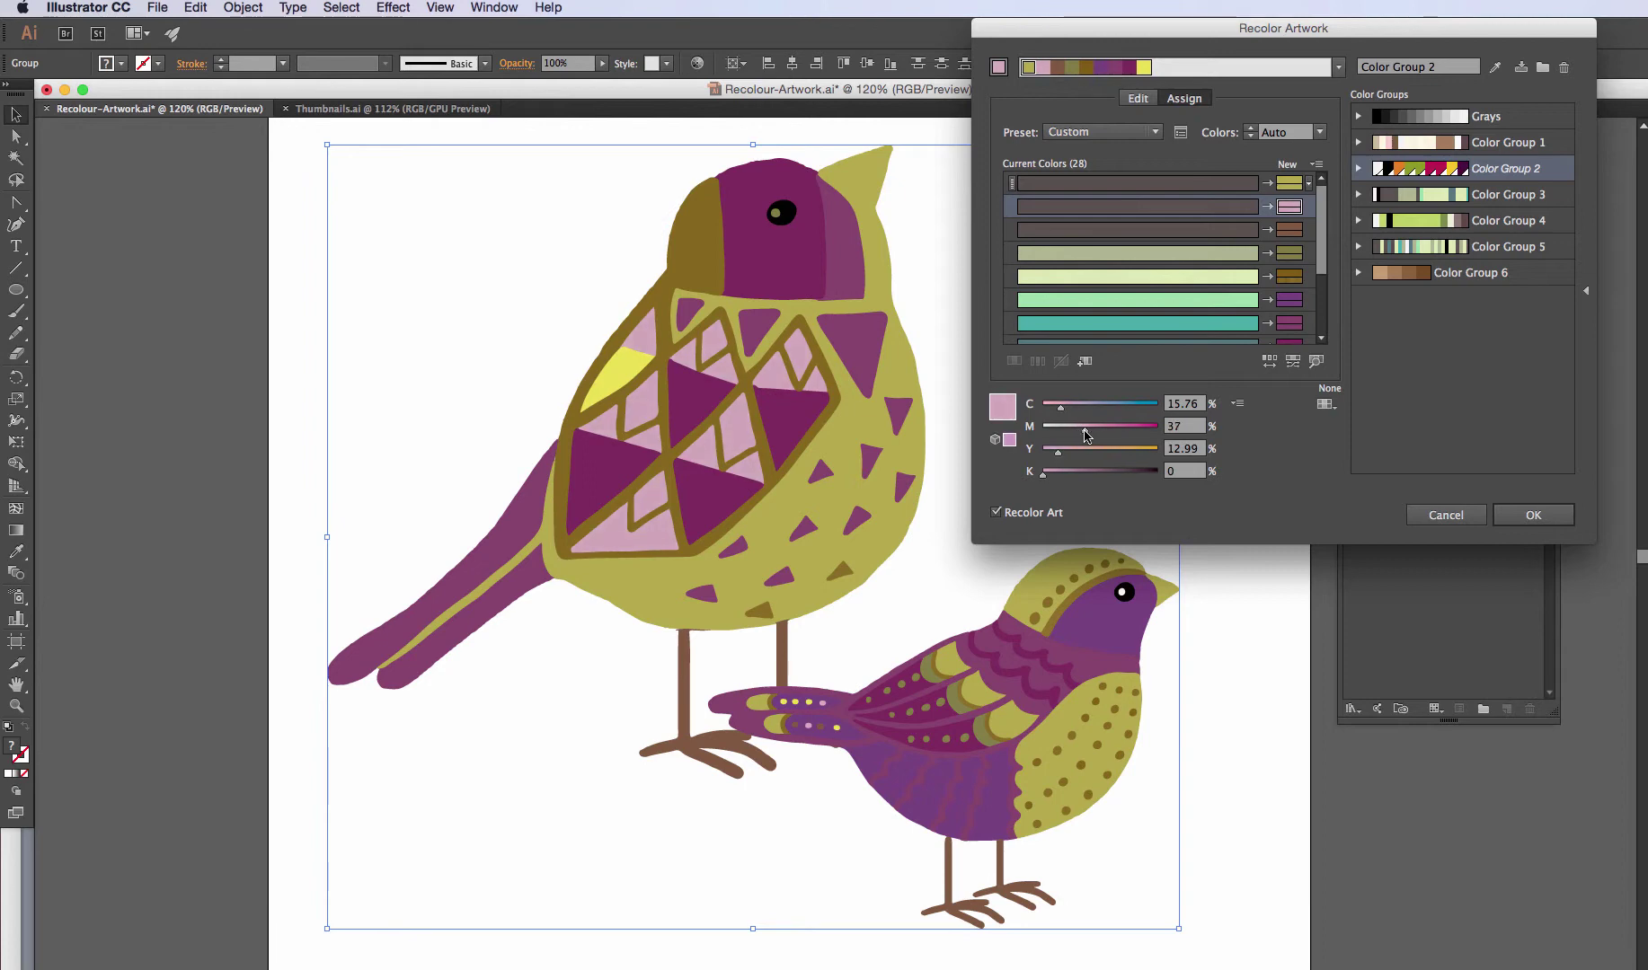
drag(1090, 434, 1087, 434)
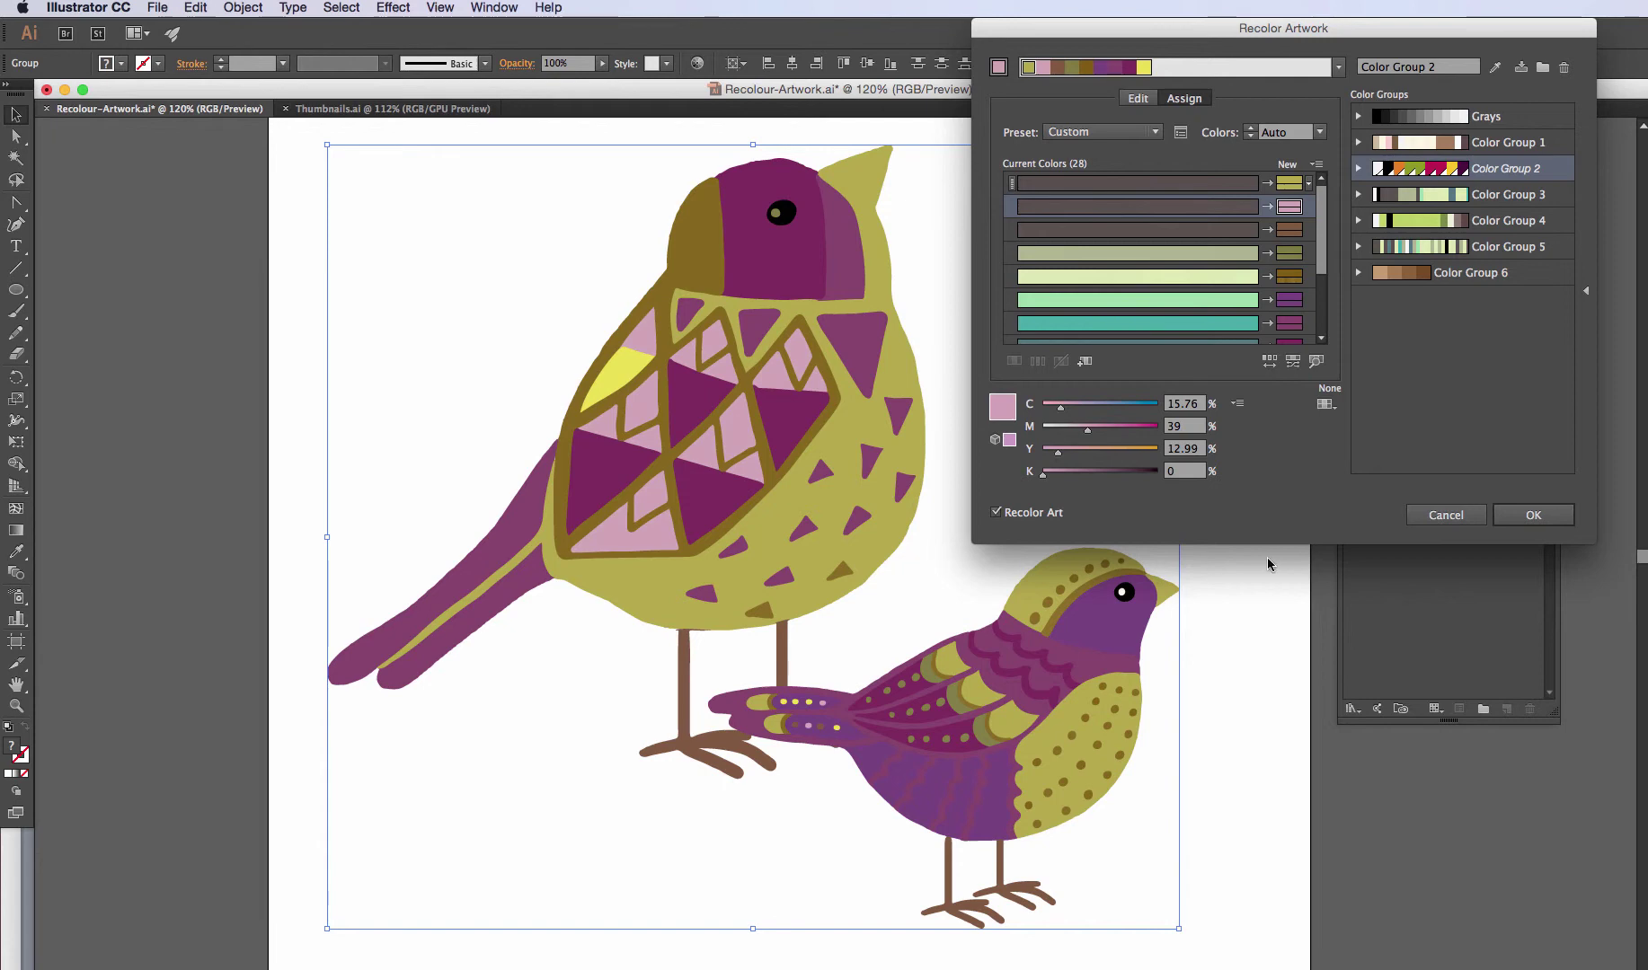
Store the olive, plum and pink palette as a new colour group and apply it to both birds.
click(1531, 517)
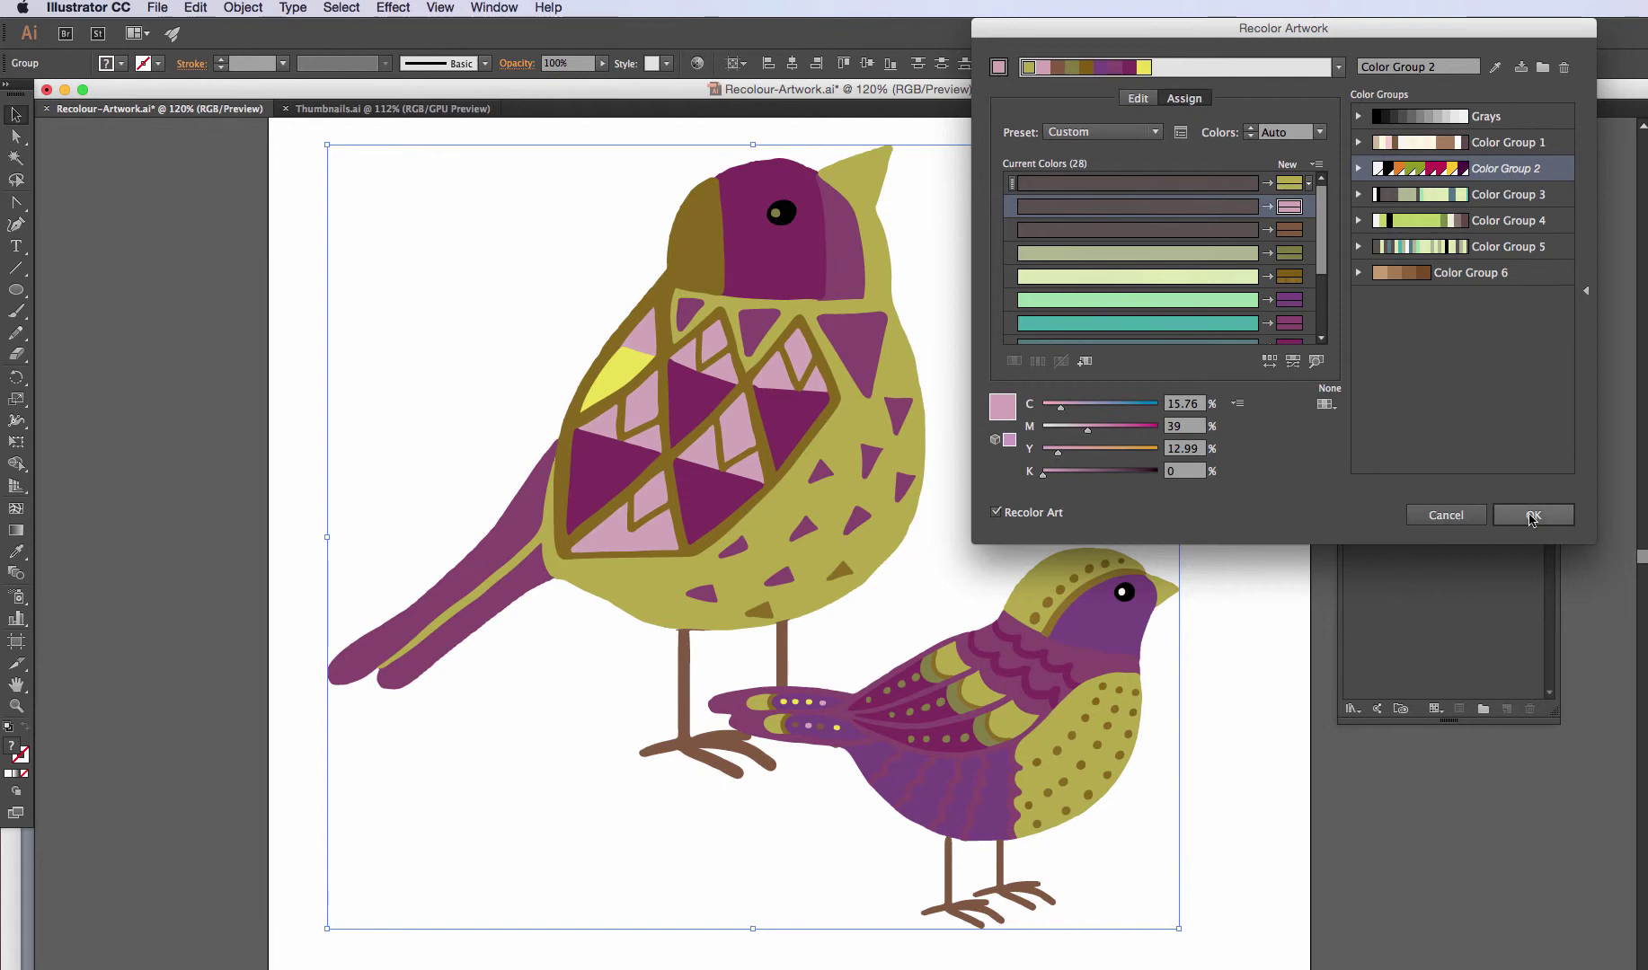
click(1543, 69)
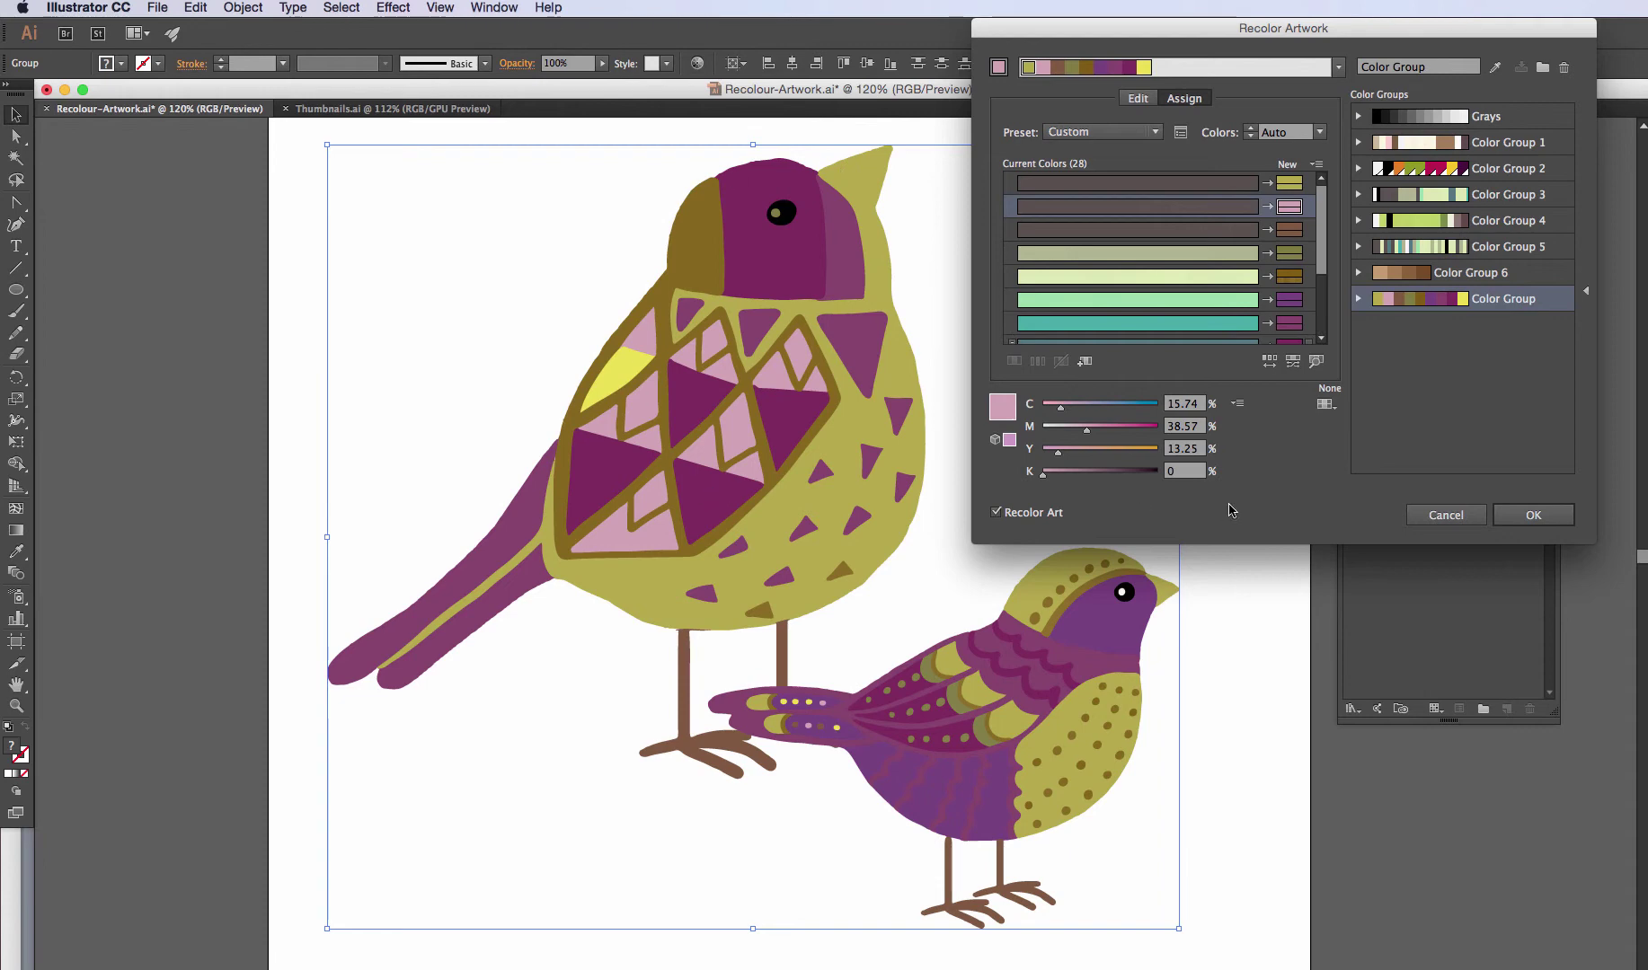
click(1533, 515)
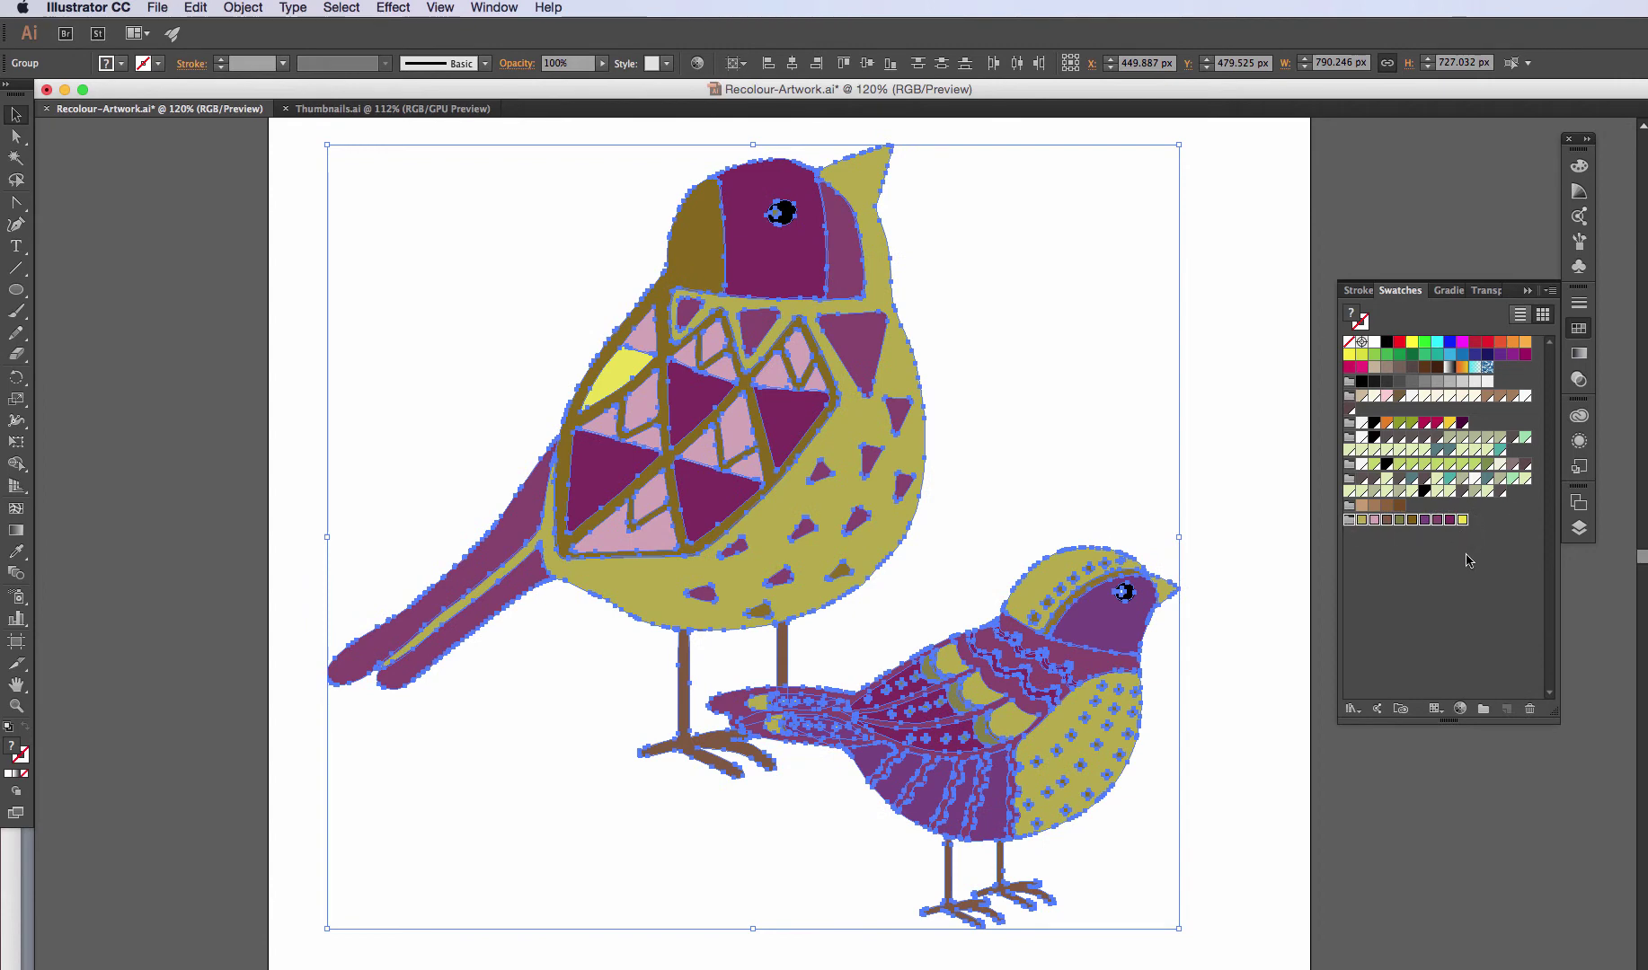
Deselect the birds by clicking an empty spot on the artboard to view the recoloured artwork.
click(1245, 583)
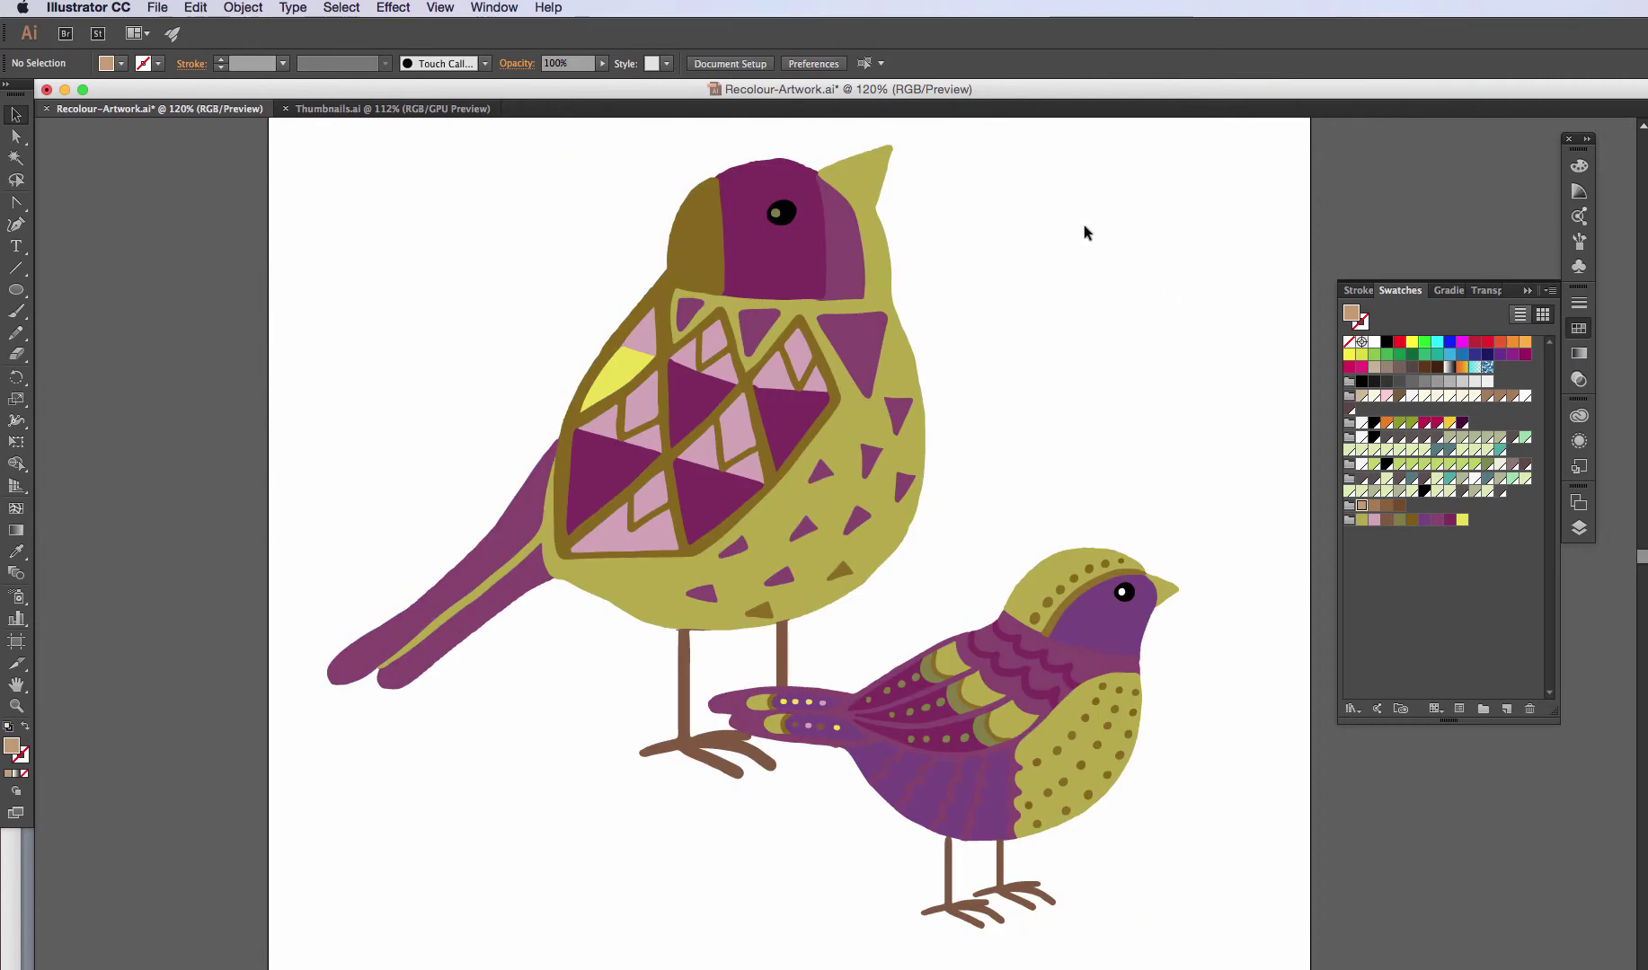